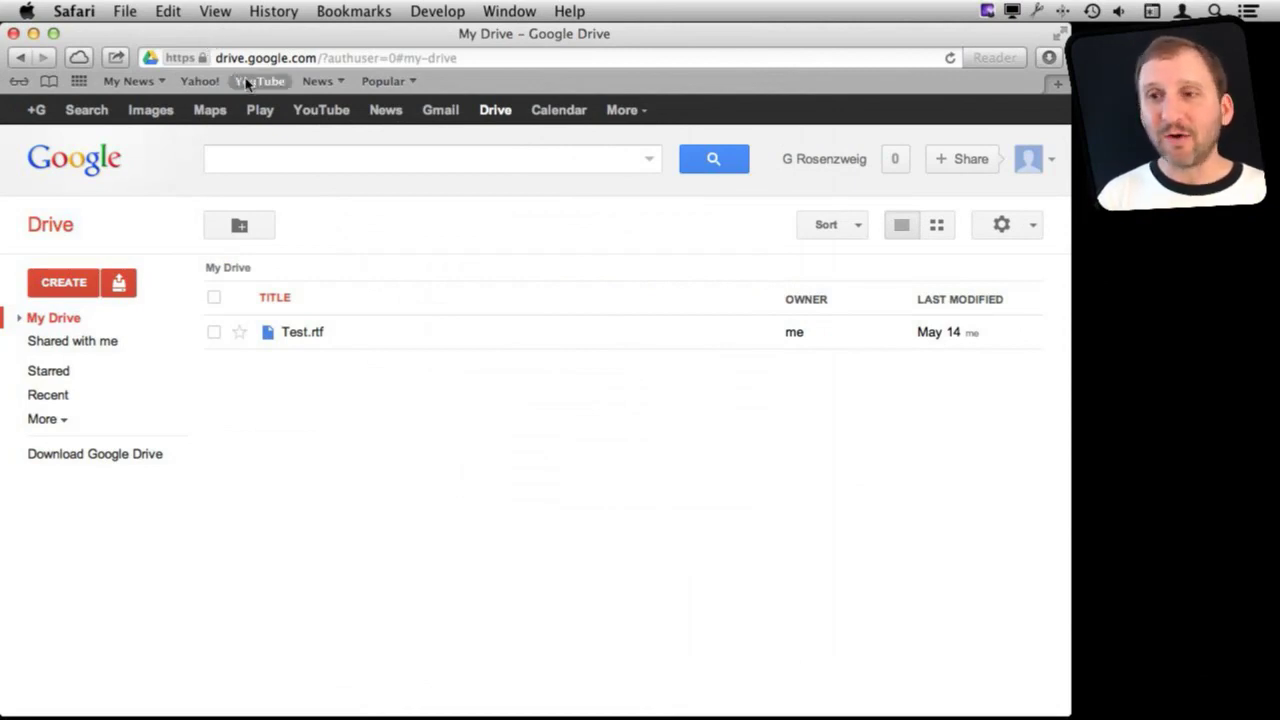
{"action": "left_click", "coordinate": [273, 56]}
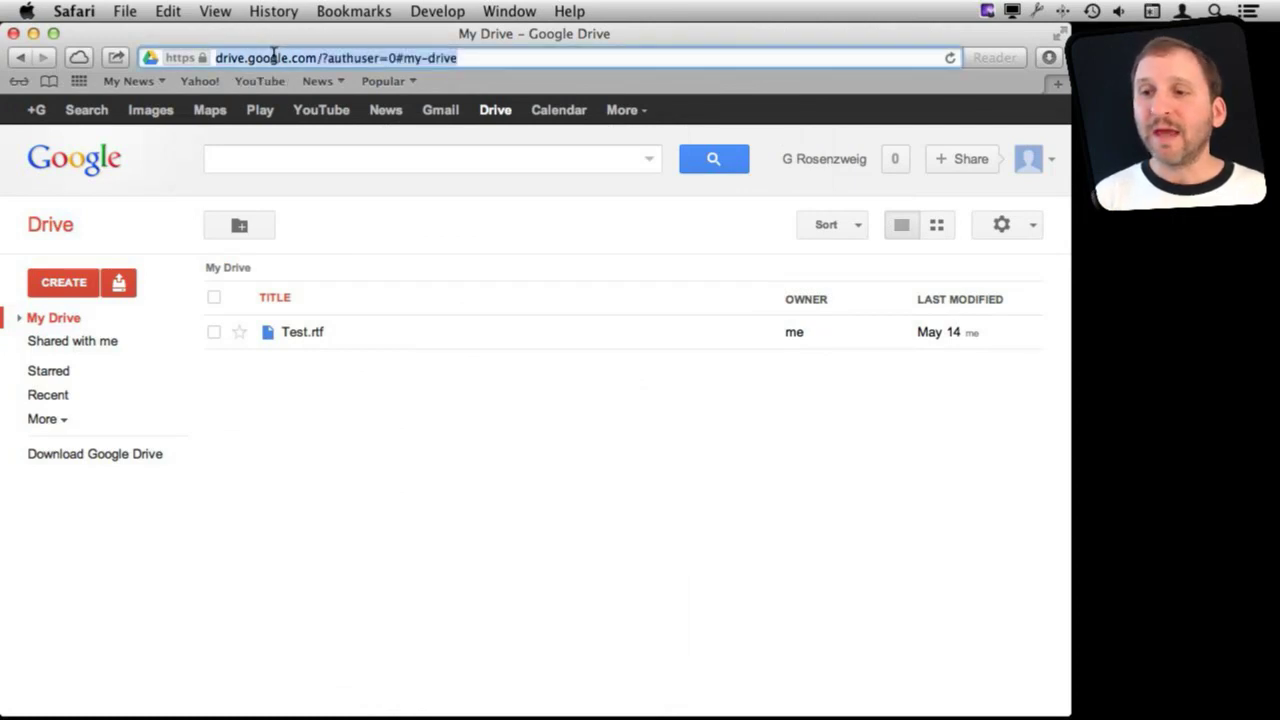
{"action": "left_click", "coordinate": [171, 177]}
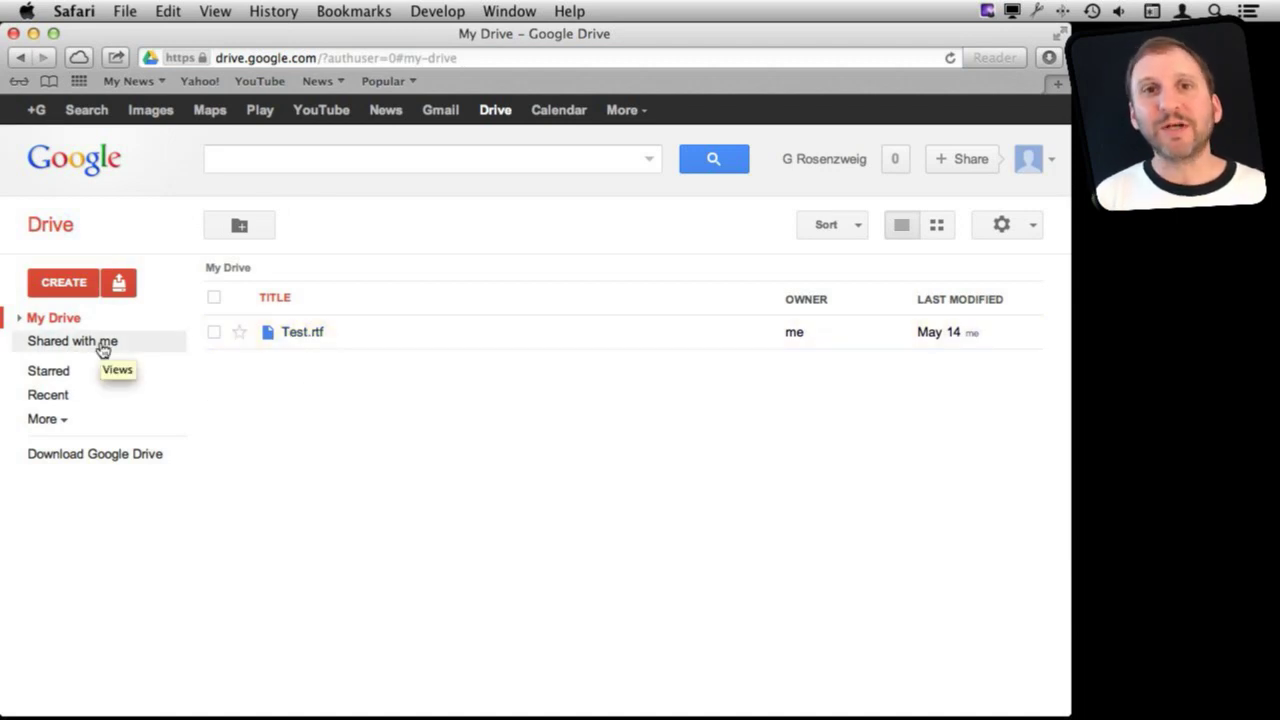
Create a new form from the Drive file list and title it "Holiday Party".
{"action": "left_click", "coordinate": [61, 290]}
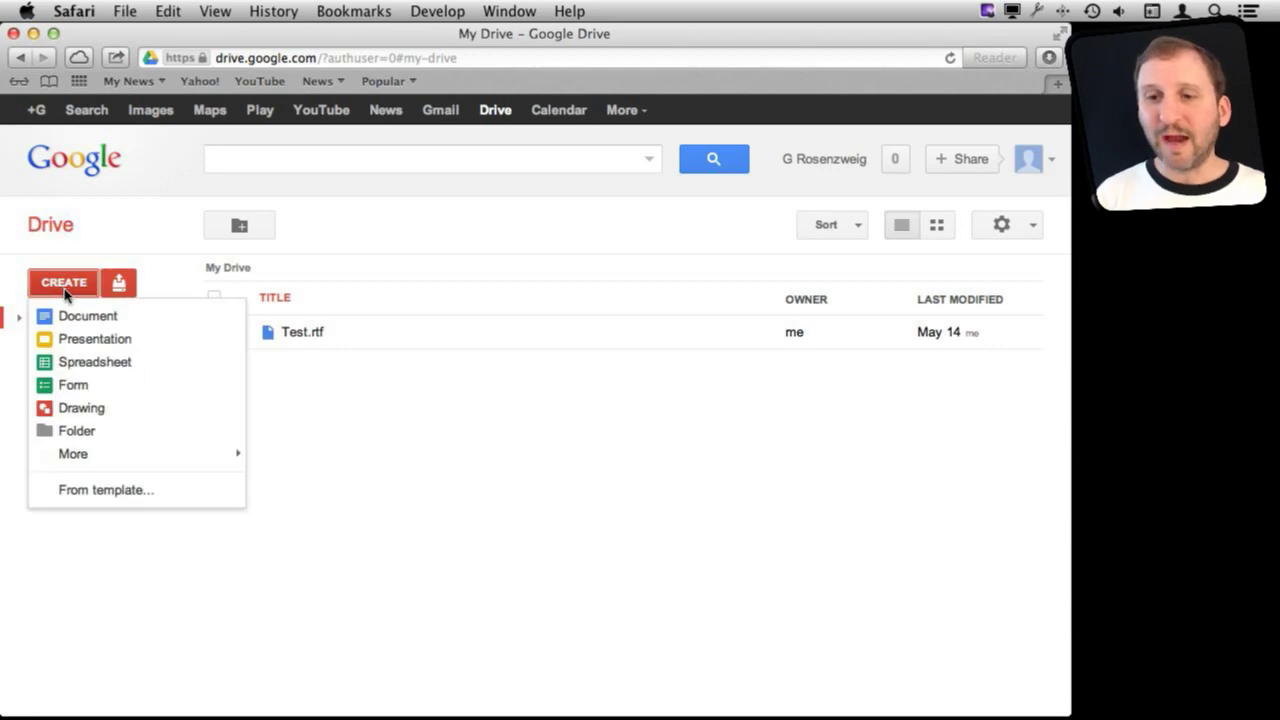
{"action": "left_click", "coordinate": [75, 387]}
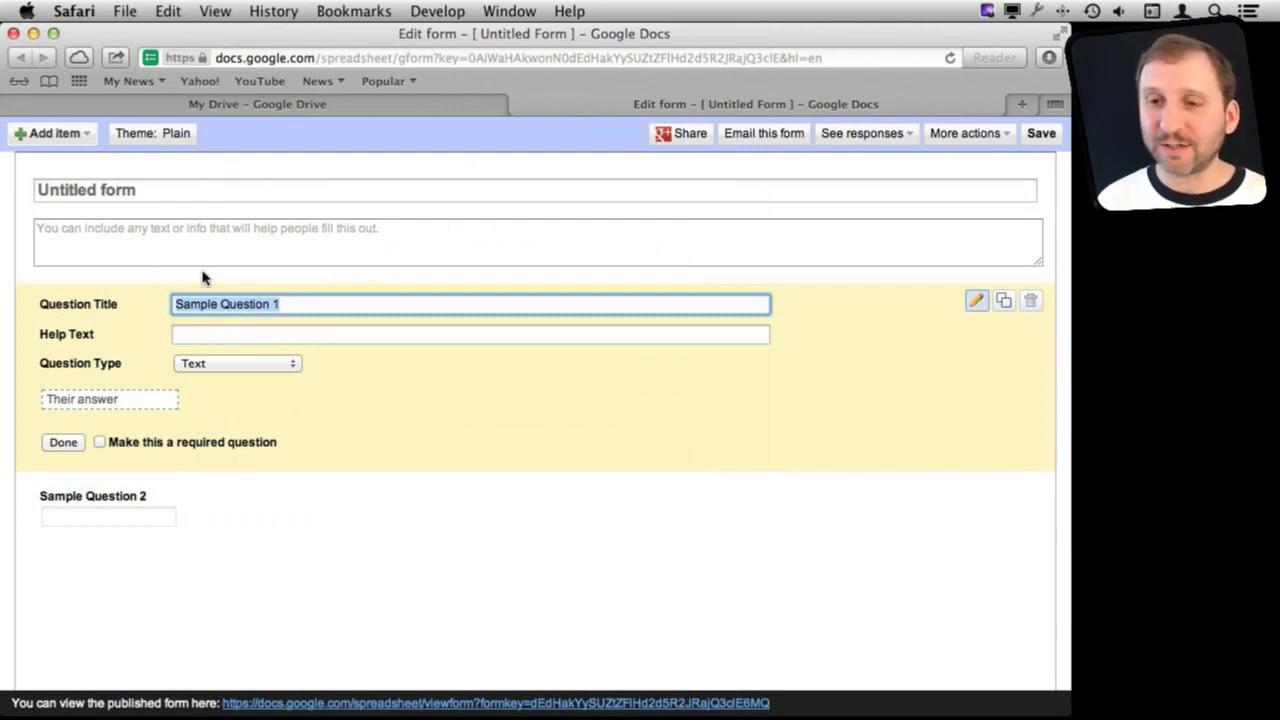
{"action": "left_click", "coordinate": [127, 192]}
{"action": "triple_click", "coordinate": [127, 195]}
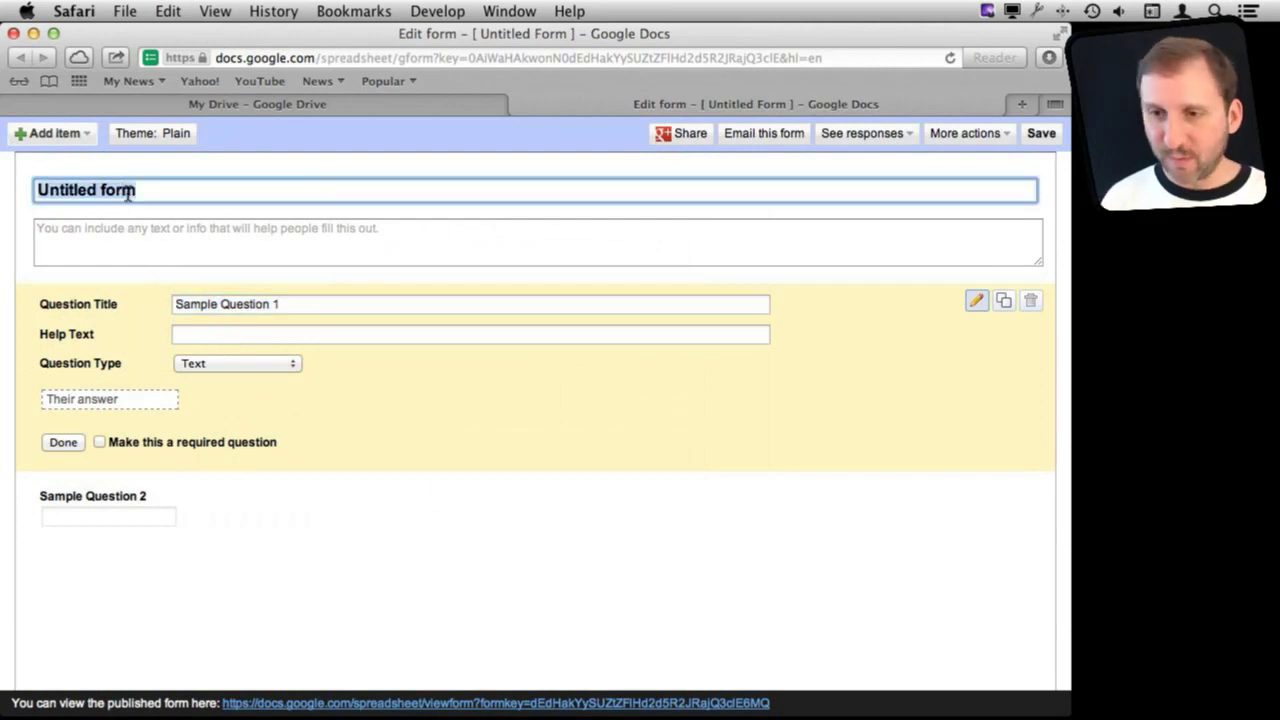
{"action": "type", "text": "Holiday POa"}
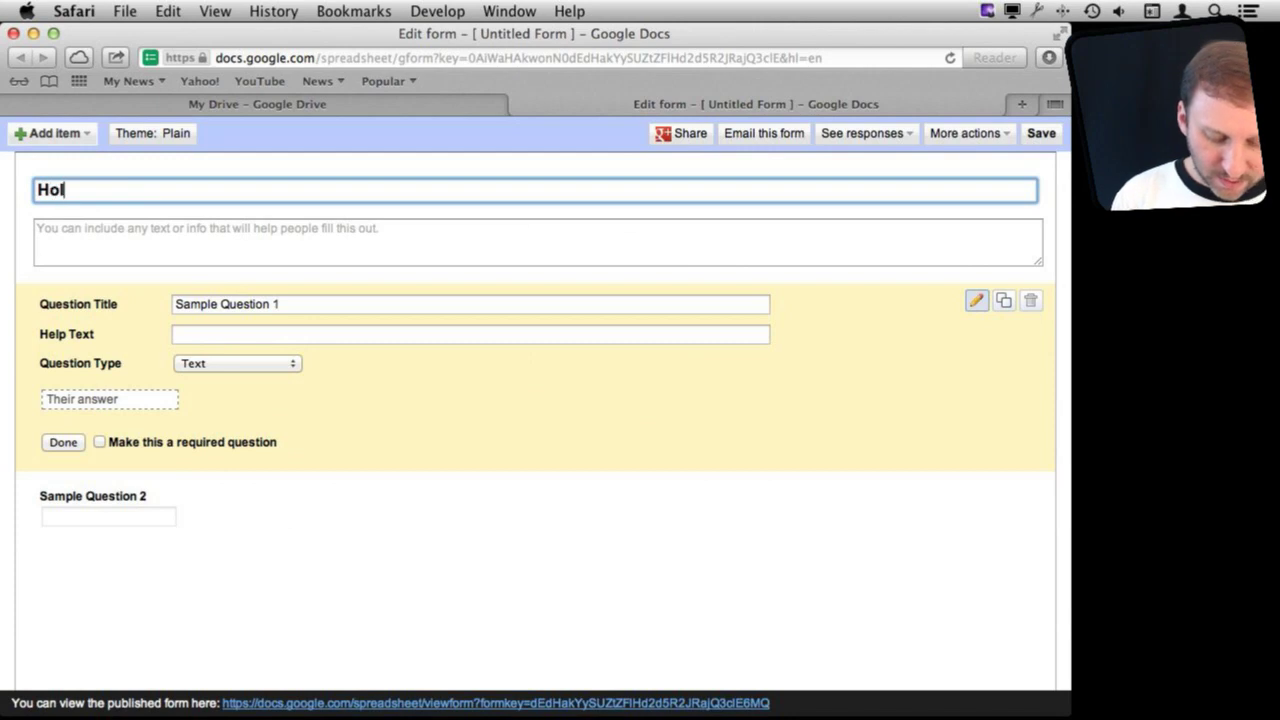
{"action": "key", "text": "BackSpace"}
{"action": "key", "text": "BackSpace"}
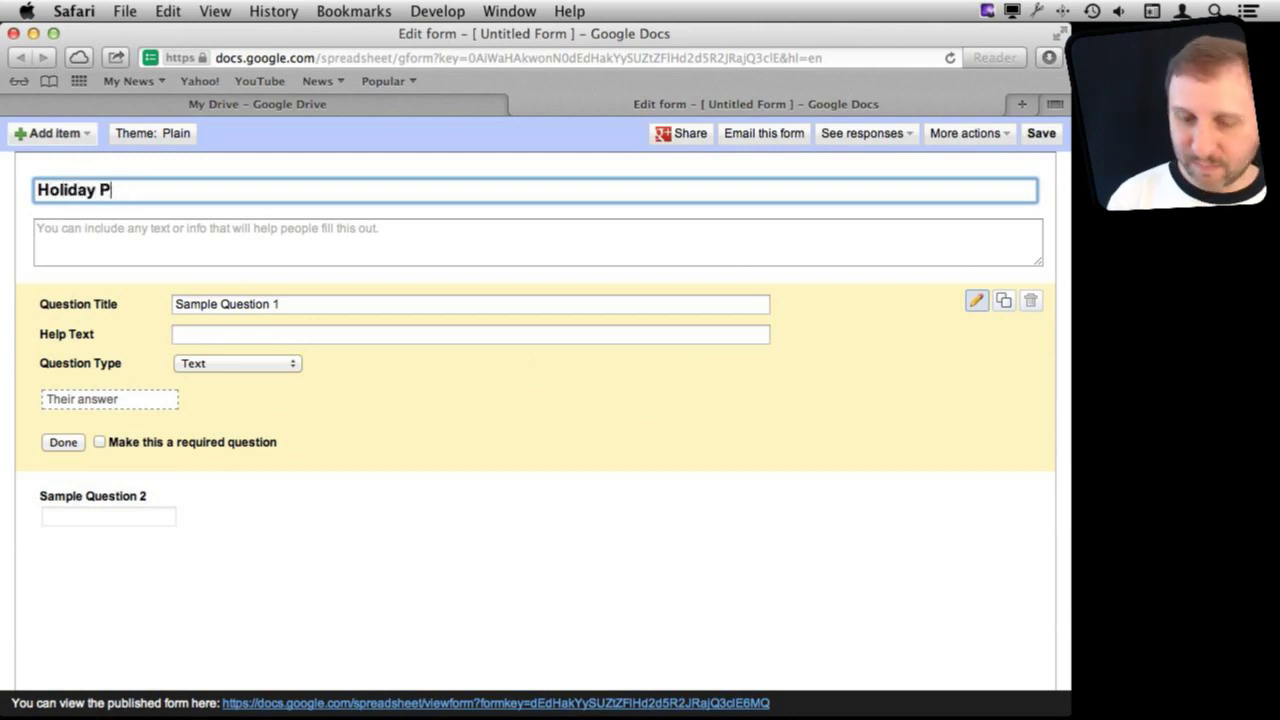
{"action": "type", "text": "arty"}
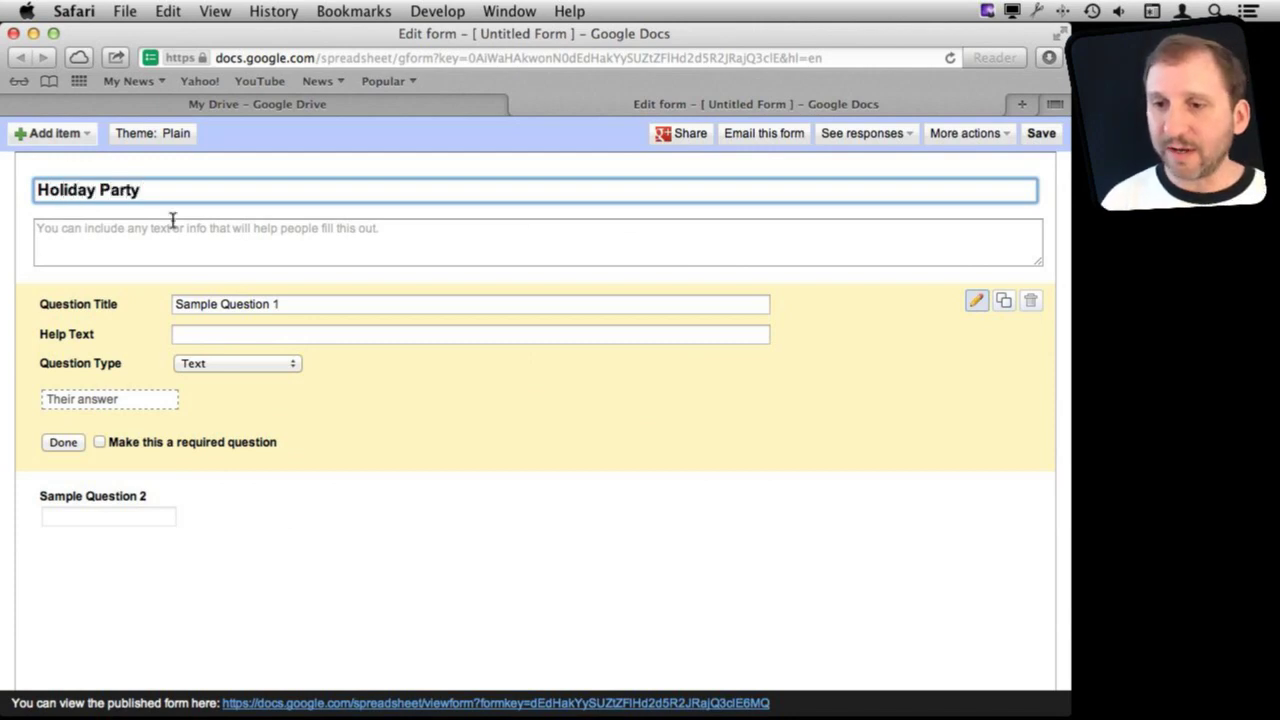
Enter "What should we do for our annual holiday party?" as the form's description.
{"action": "left_click", "coordinate": [138, 230]}
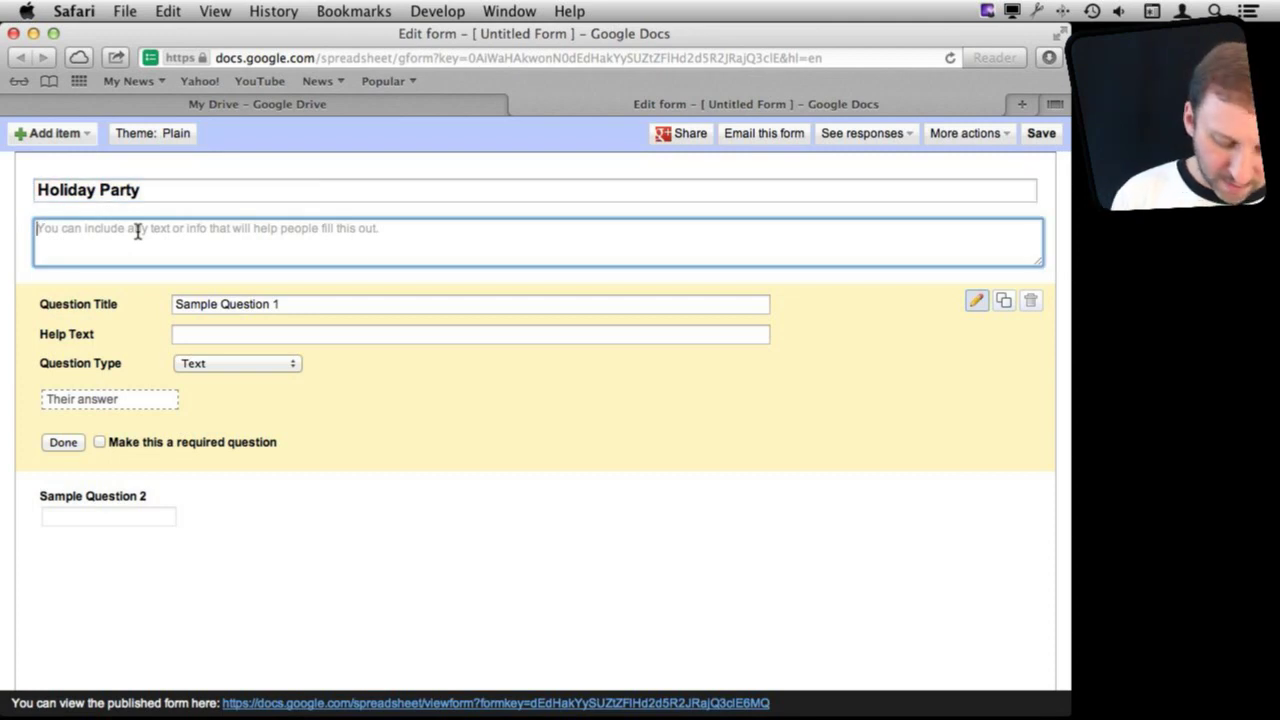
{"action": "type", "text": "Wh"}
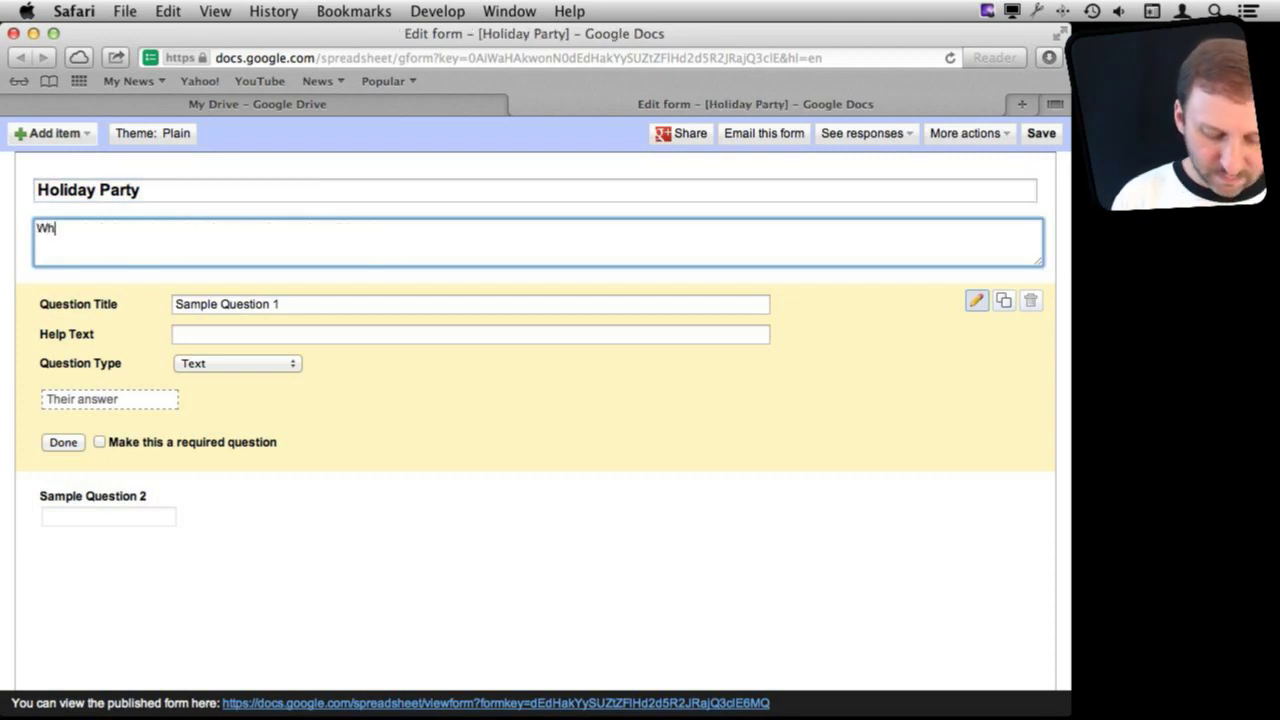
{"action": "type", "text": "at should we d"}
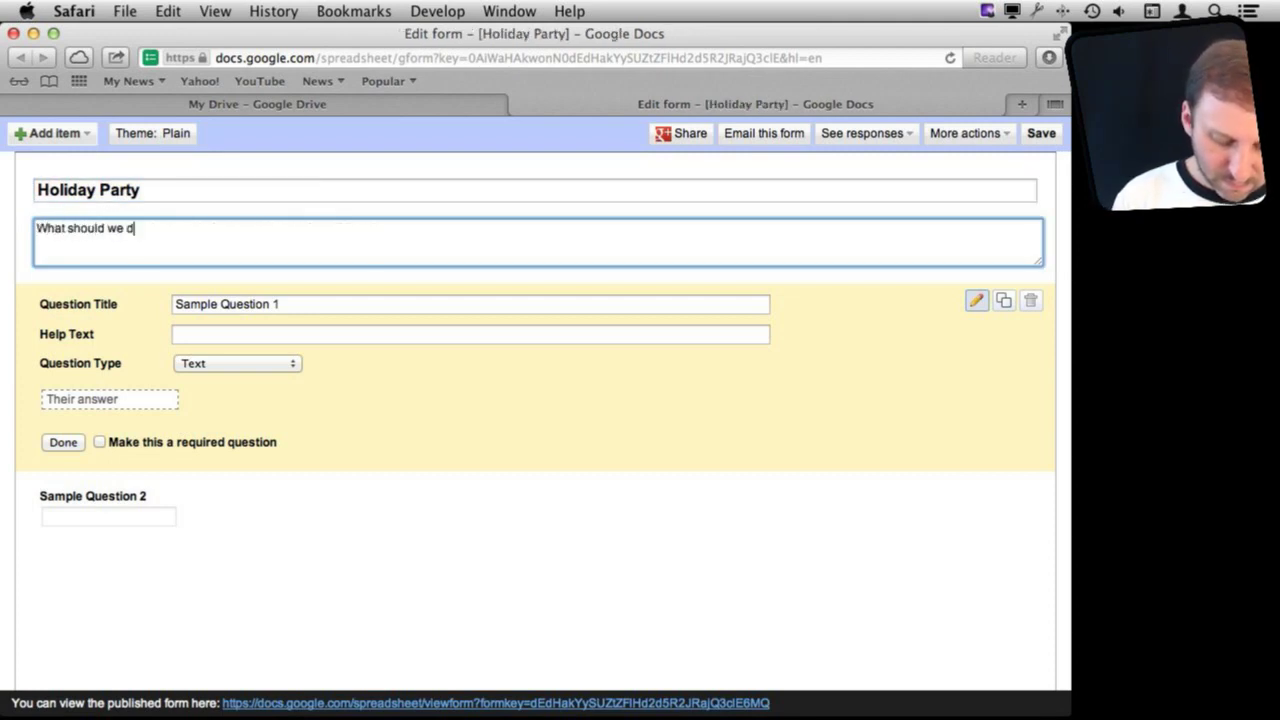
{"action": "type", "text": "o for"}
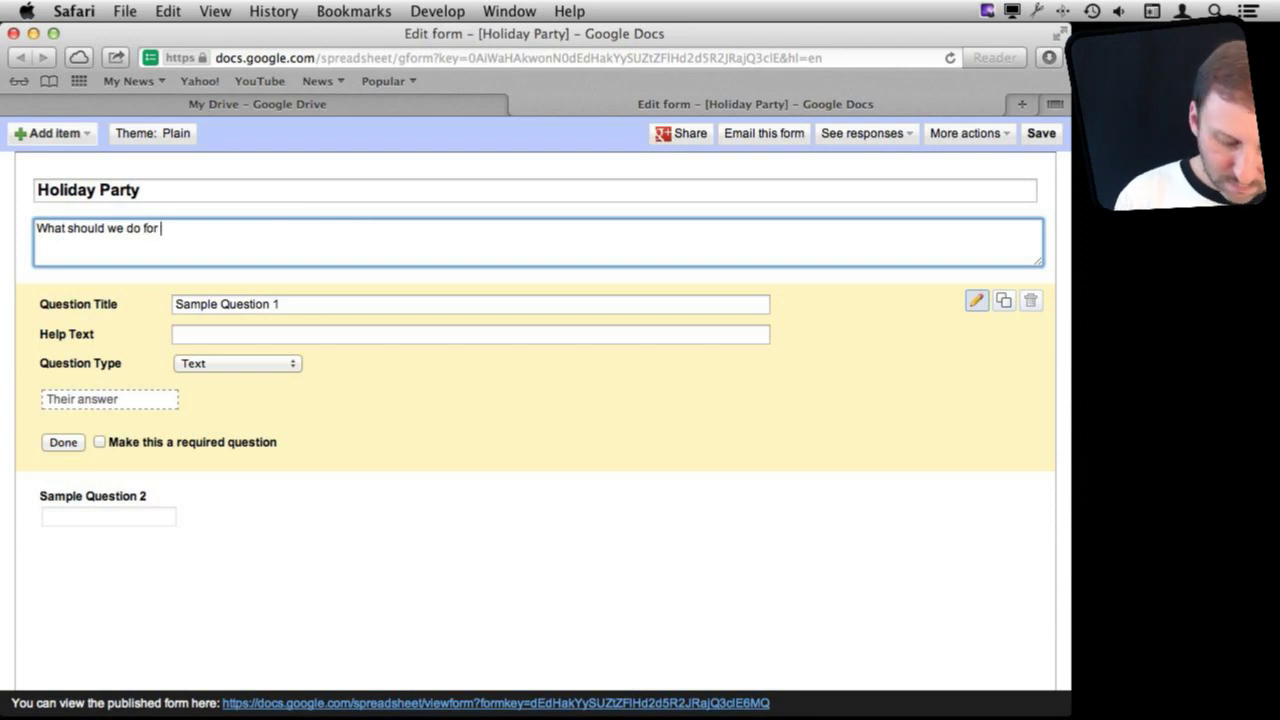
{"action": "type", "text": " our ann"}
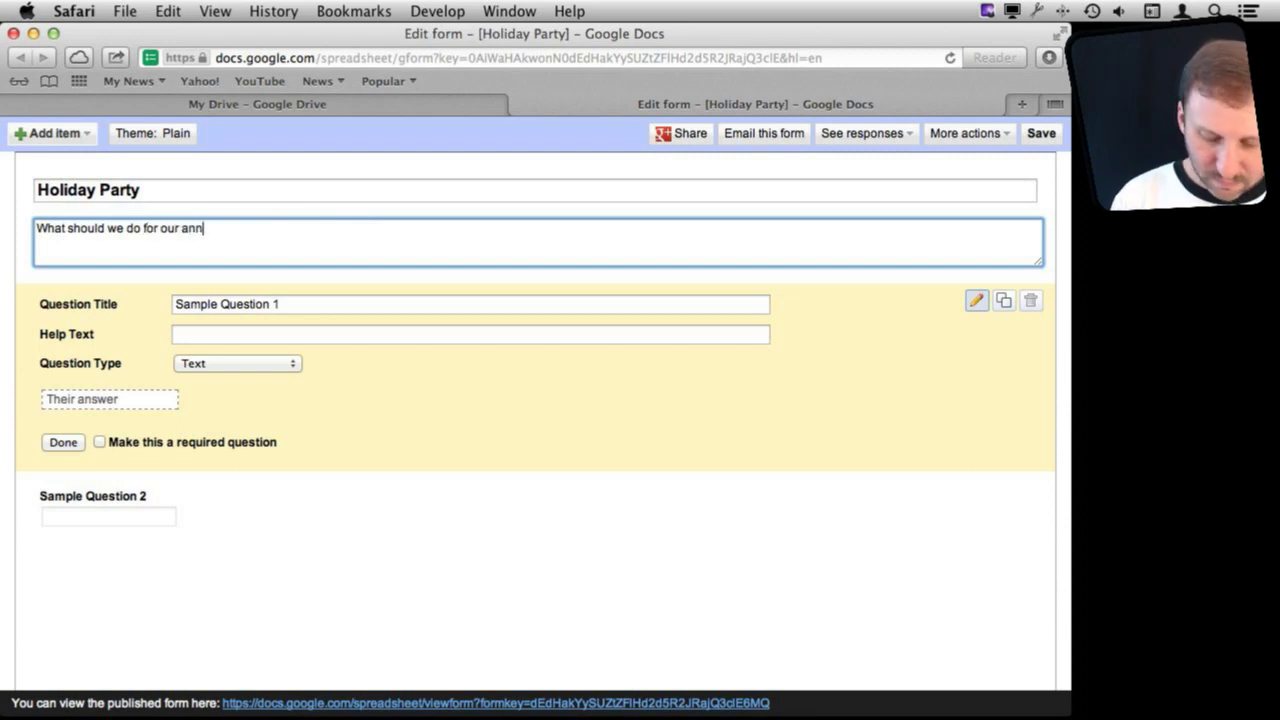
{"action": "type", "text": "ual ho"}
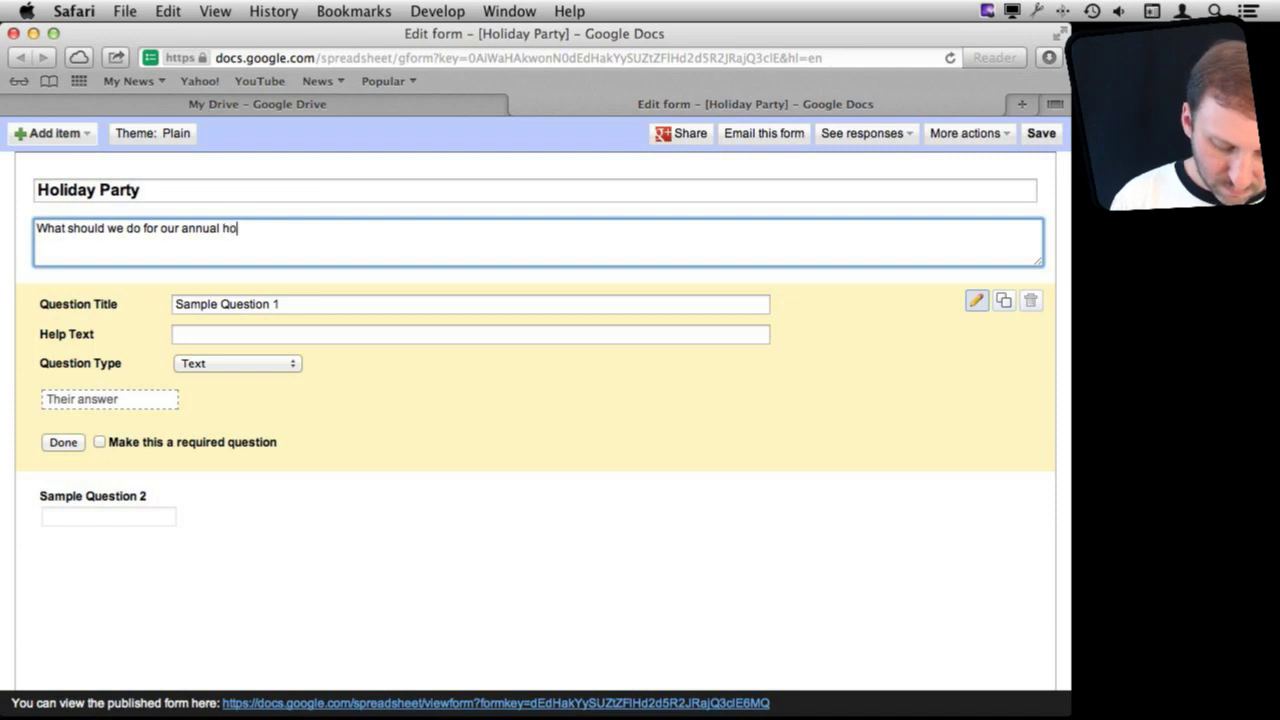
{"action": "type", "text": "liday party?"}
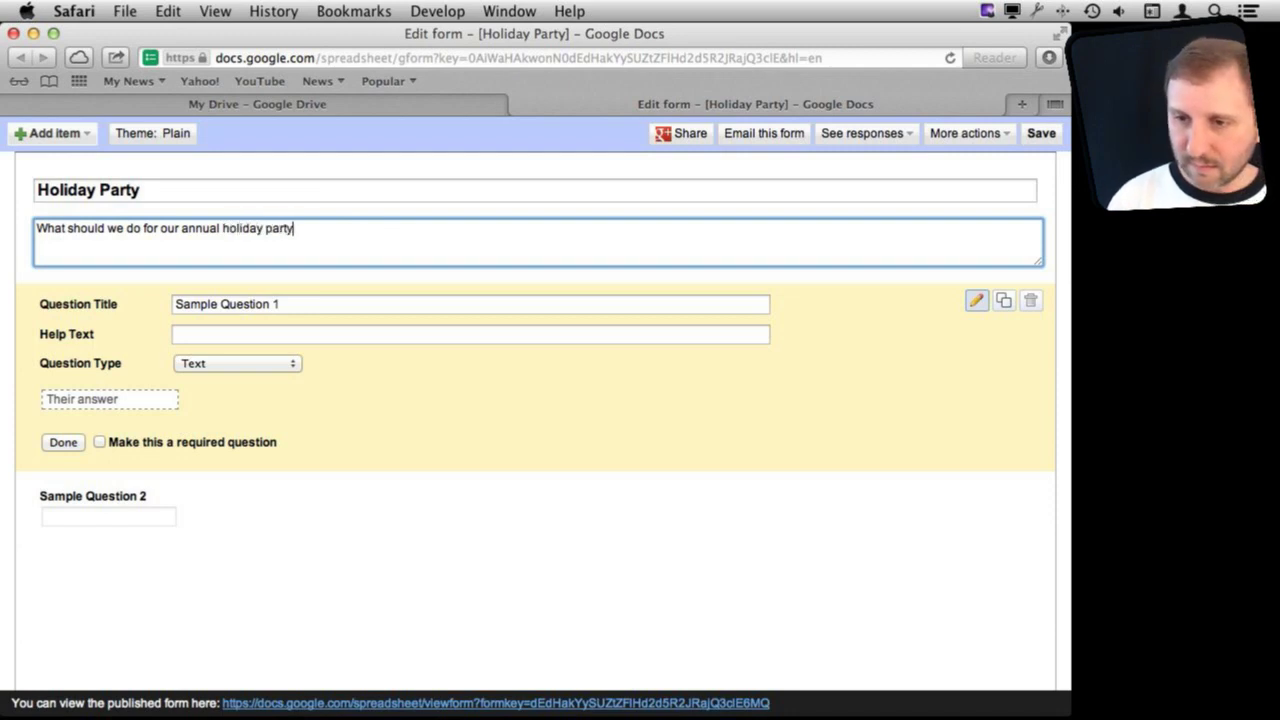
Replace the first sample question's title with "What should the party theme be?".
{"action": "left_click", "coordinate": [195, 304]}
{"action": "triple_click", "coordinate": [197, 305]}
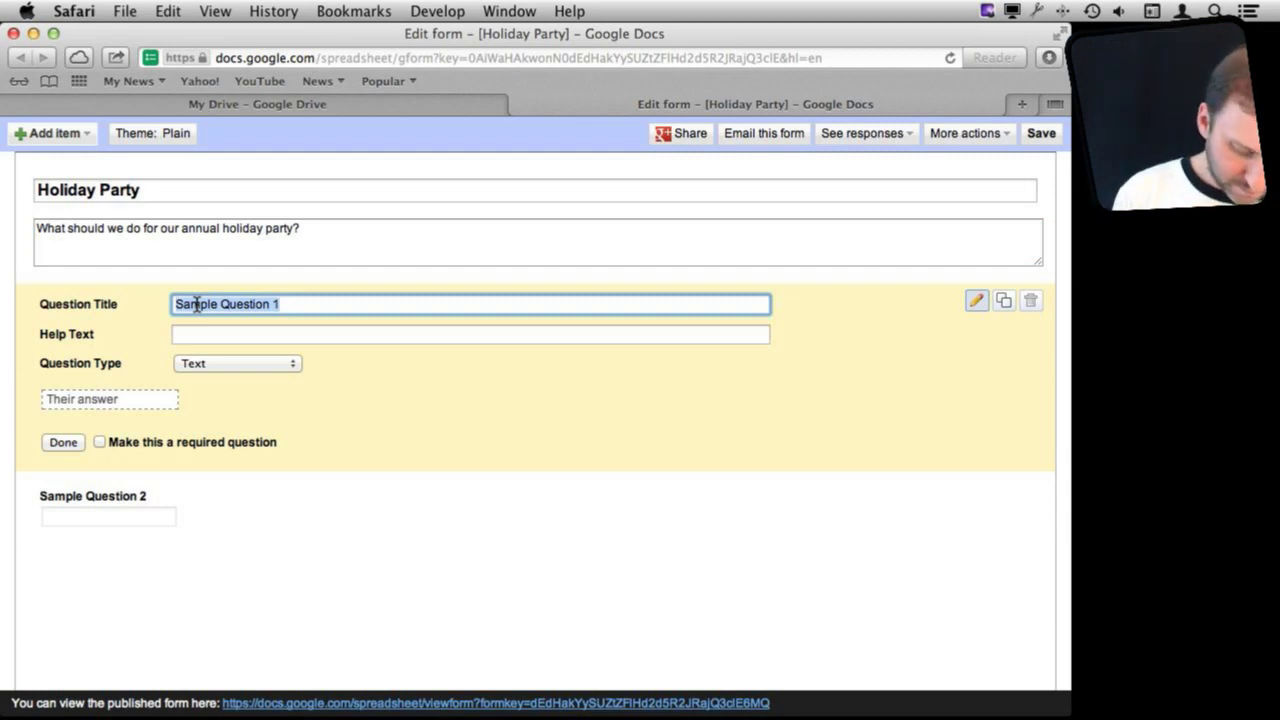
{"action": "type", "text": "What should"}
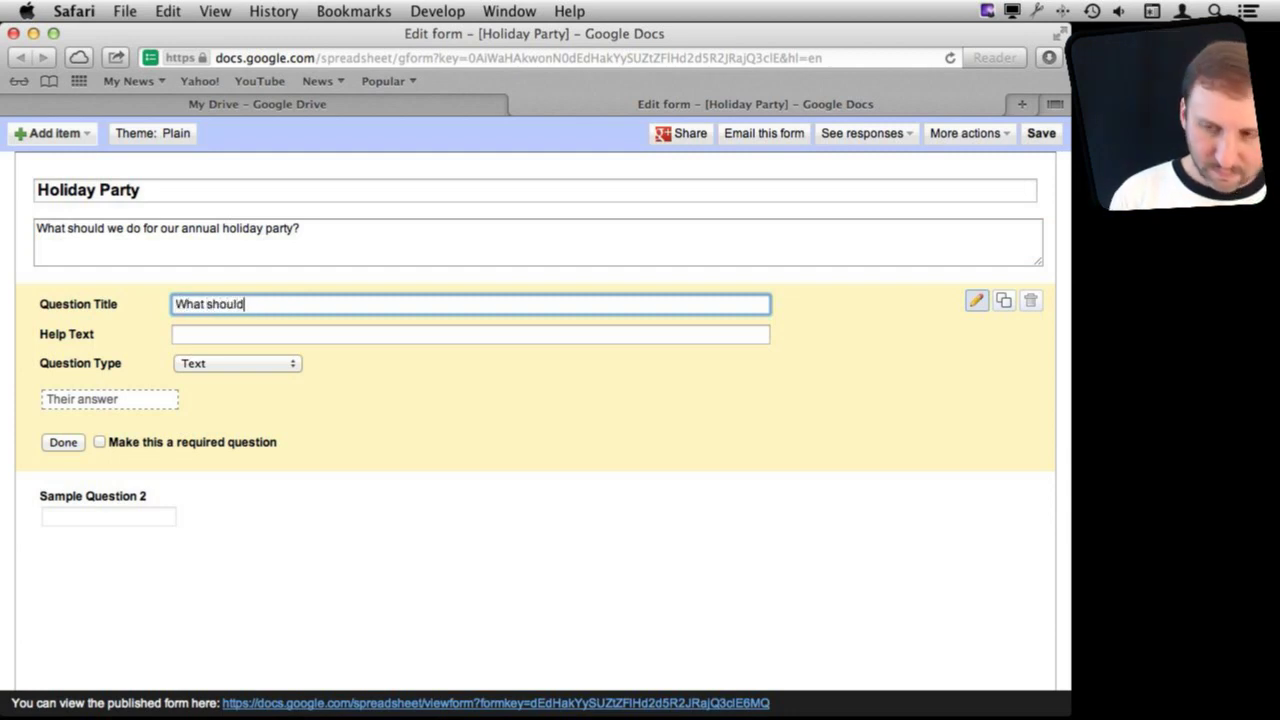
{"action": "type", "text": " the party t"}
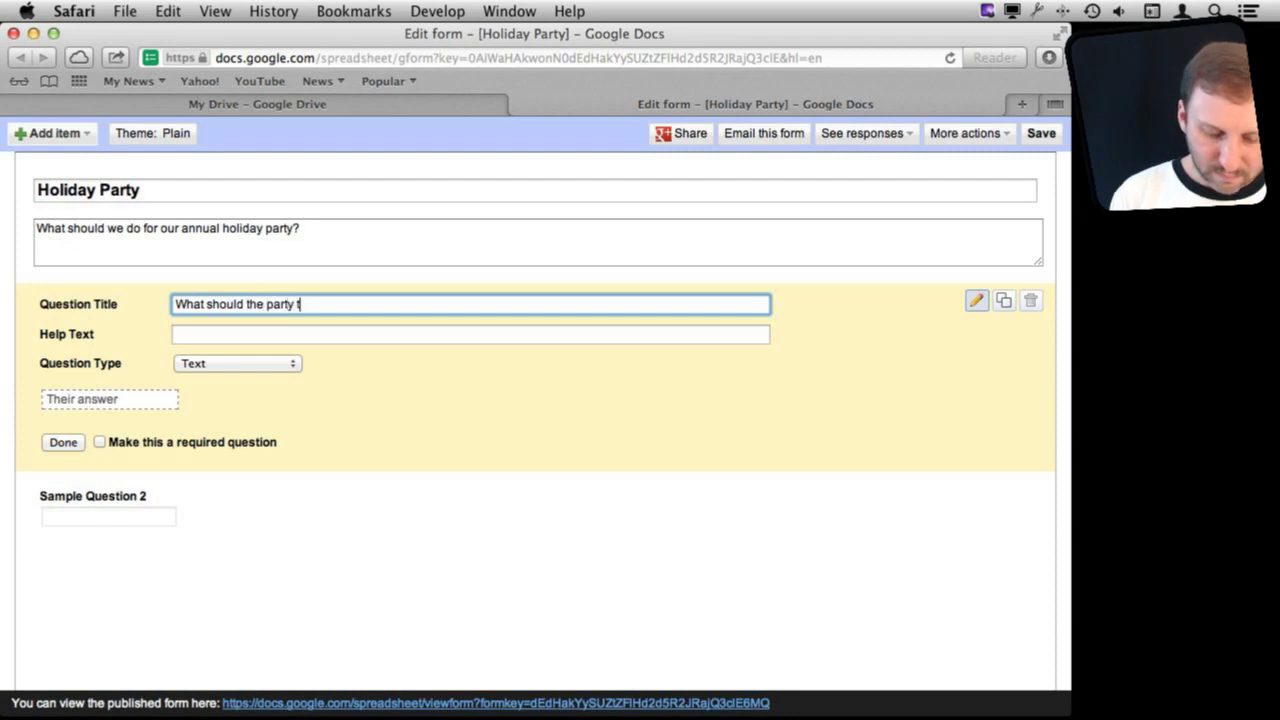
{"action": "type", "text": "heme be?"}
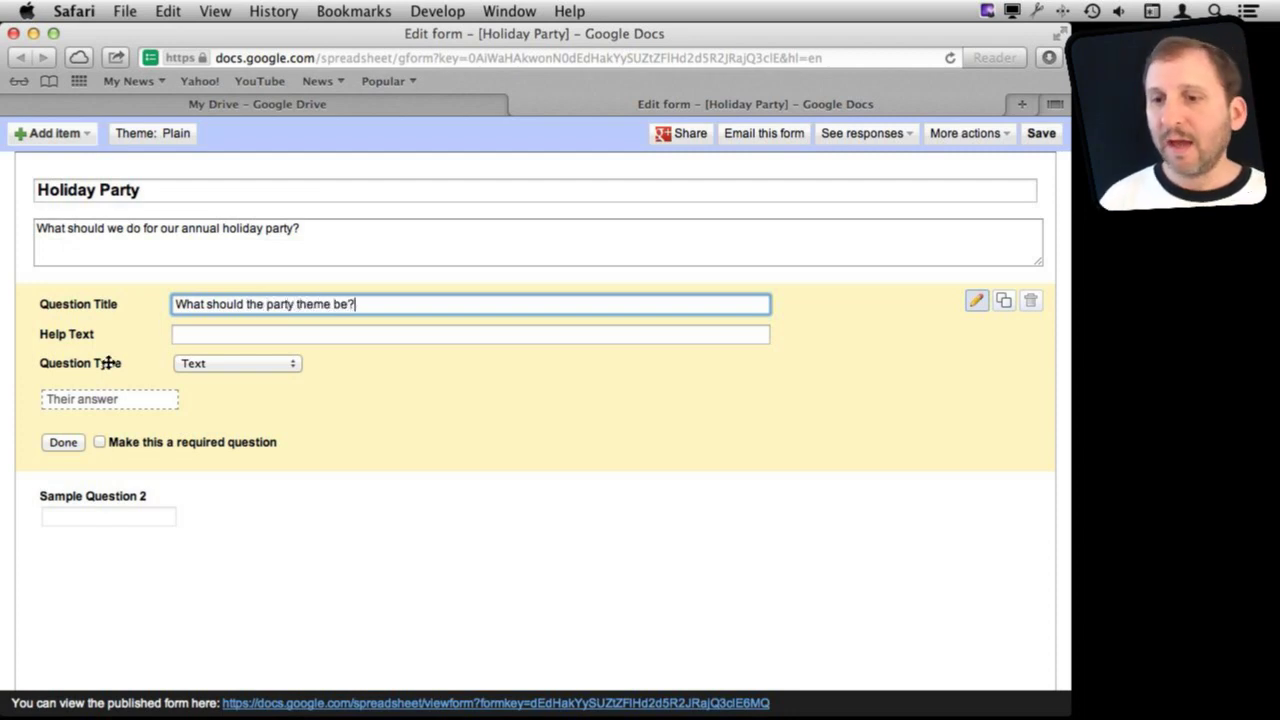
Make the theme question multiple choice with the options Holiday, Winter, New Year and a write-in Other, and finish editing it.
{"action": "left_click", "coordinate": [202, 369]}
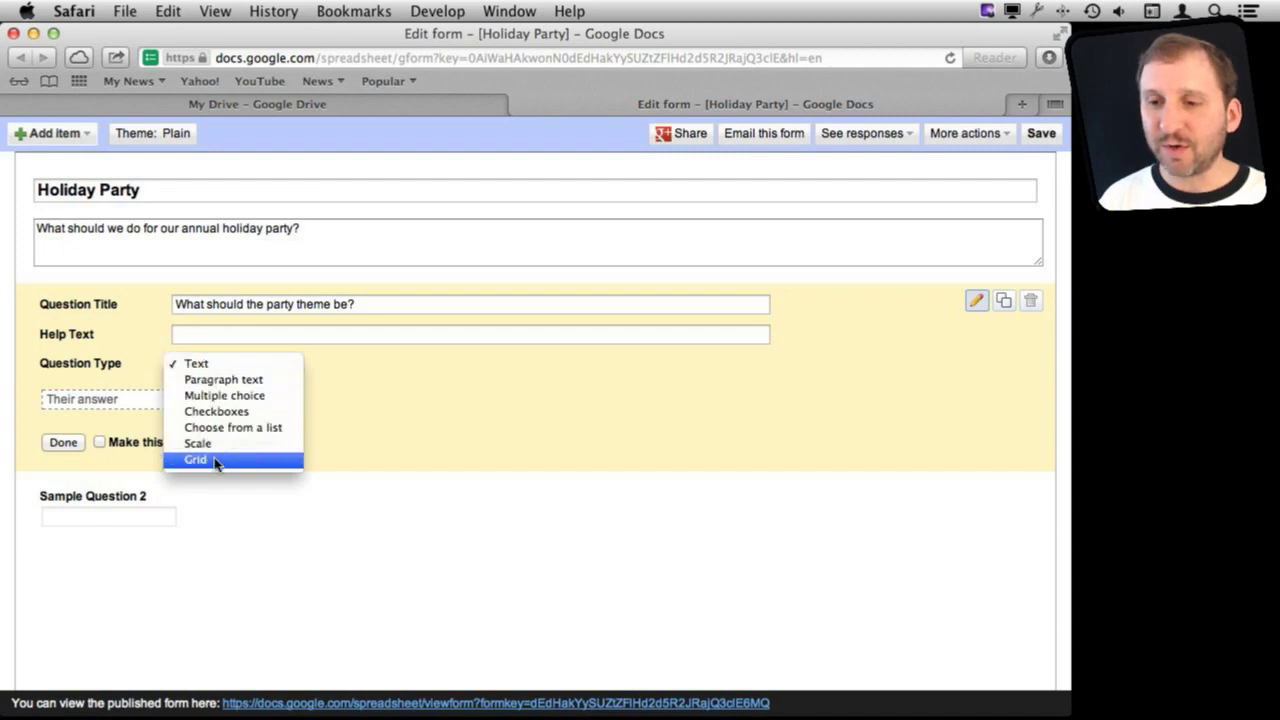
{"action": "left_click", "coordinate": [223, 395]}
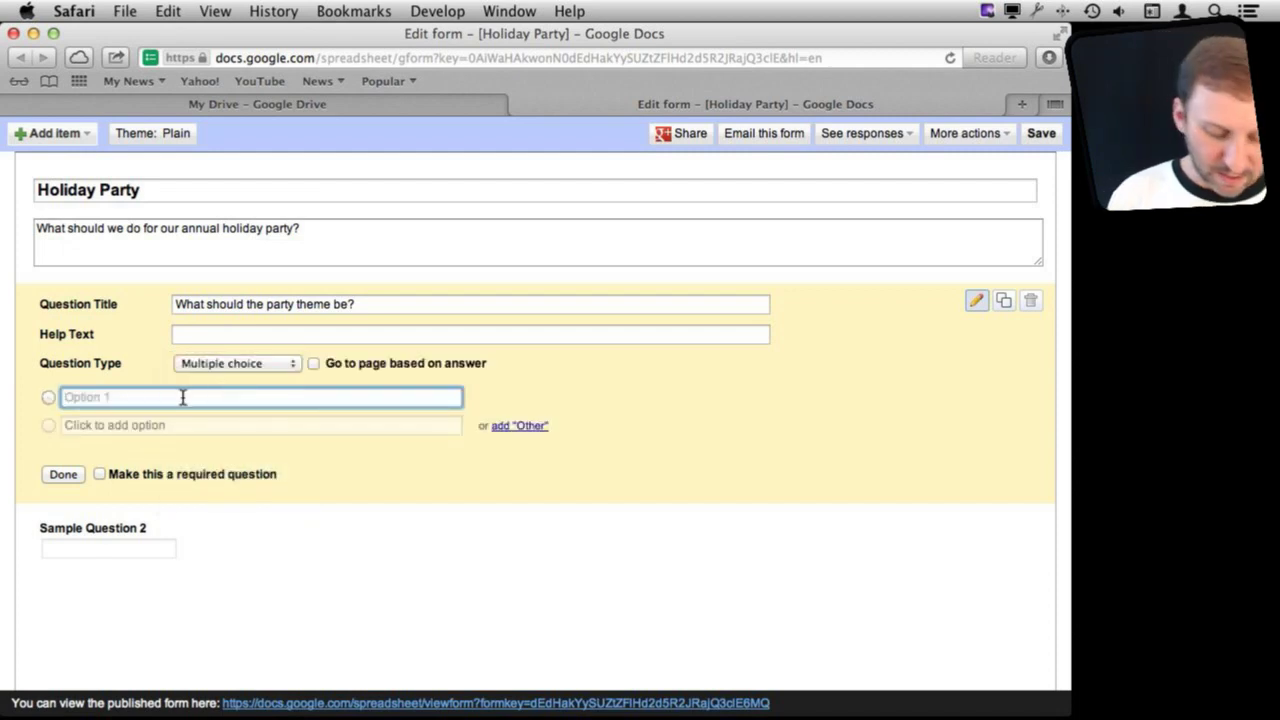
{"action": "type", "text": "Holiday"}
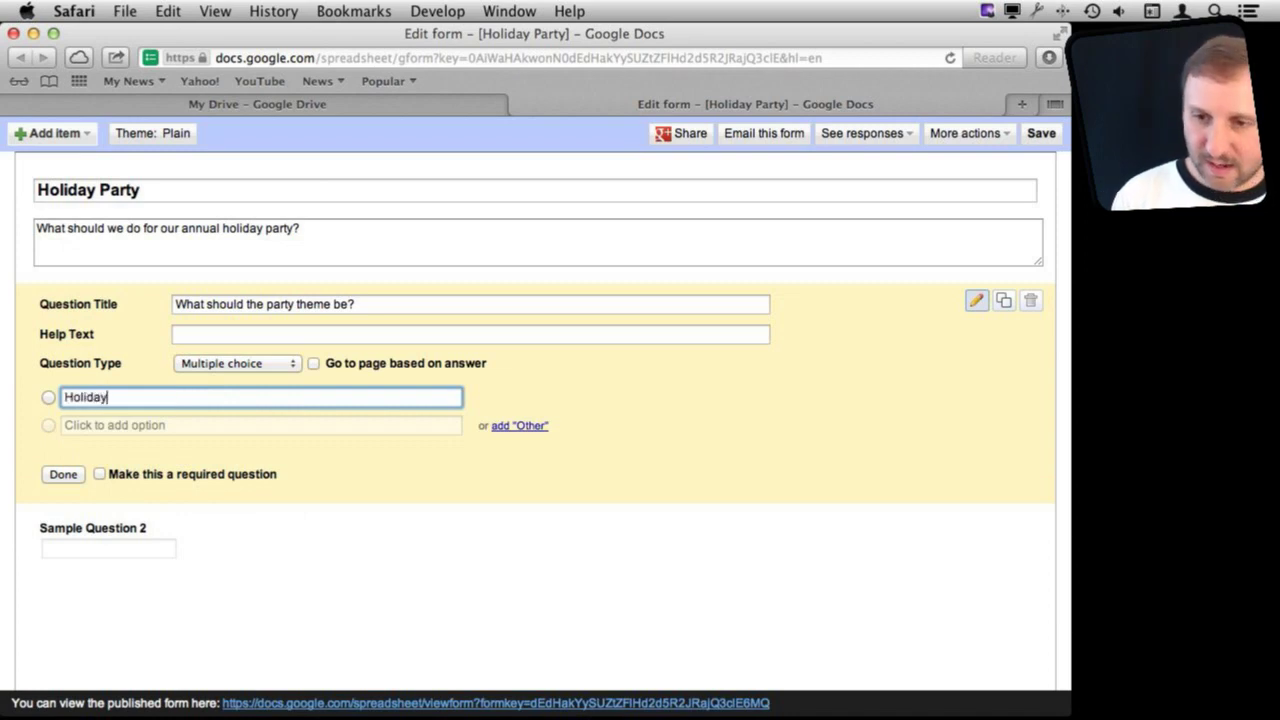
{"action": "left_click", "coordinate": [155, 429]}
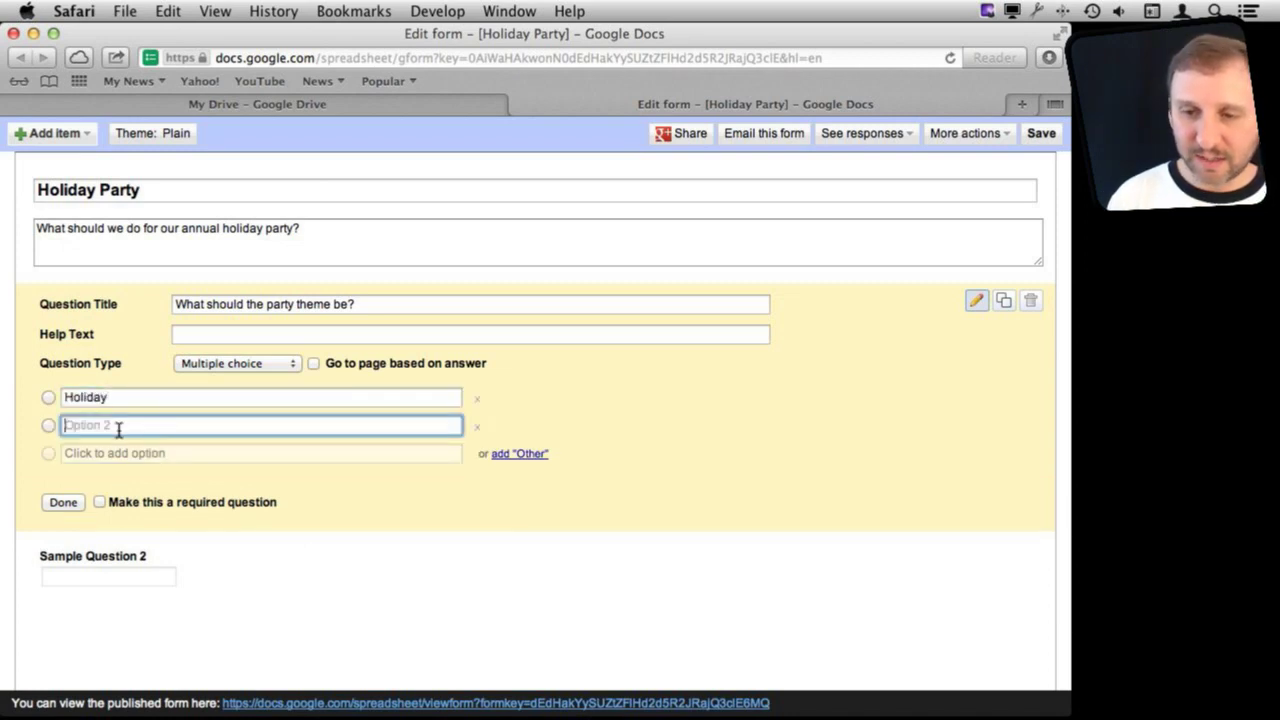
{"action": "type", "text": "Winter"}
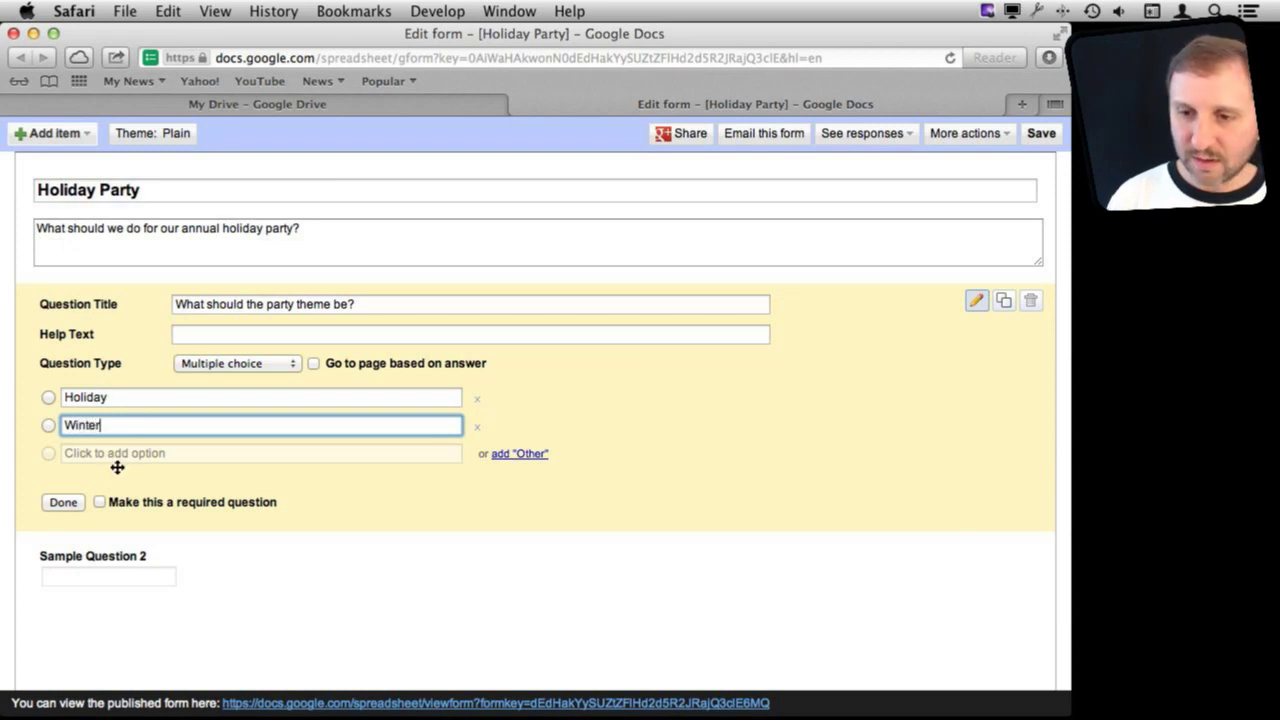
{"action": "left_click", "coordinate": [114, 458]}
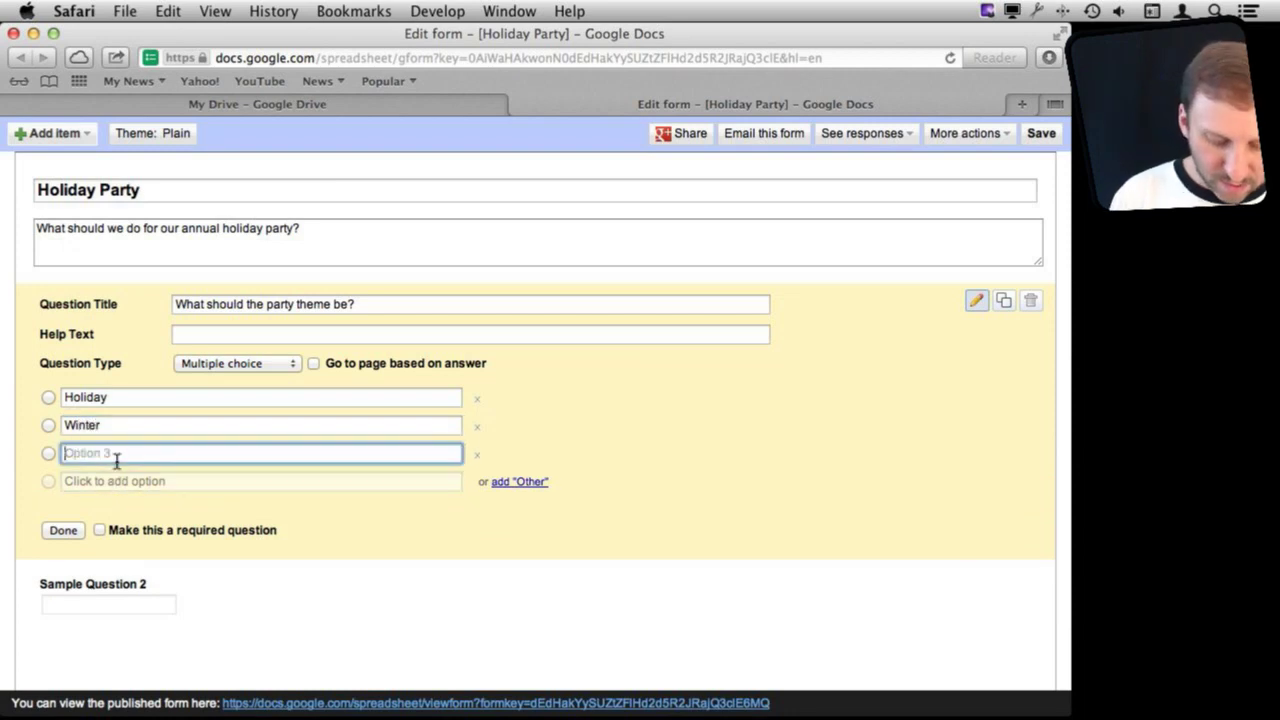
{"action": "type", "text": "New Year"}
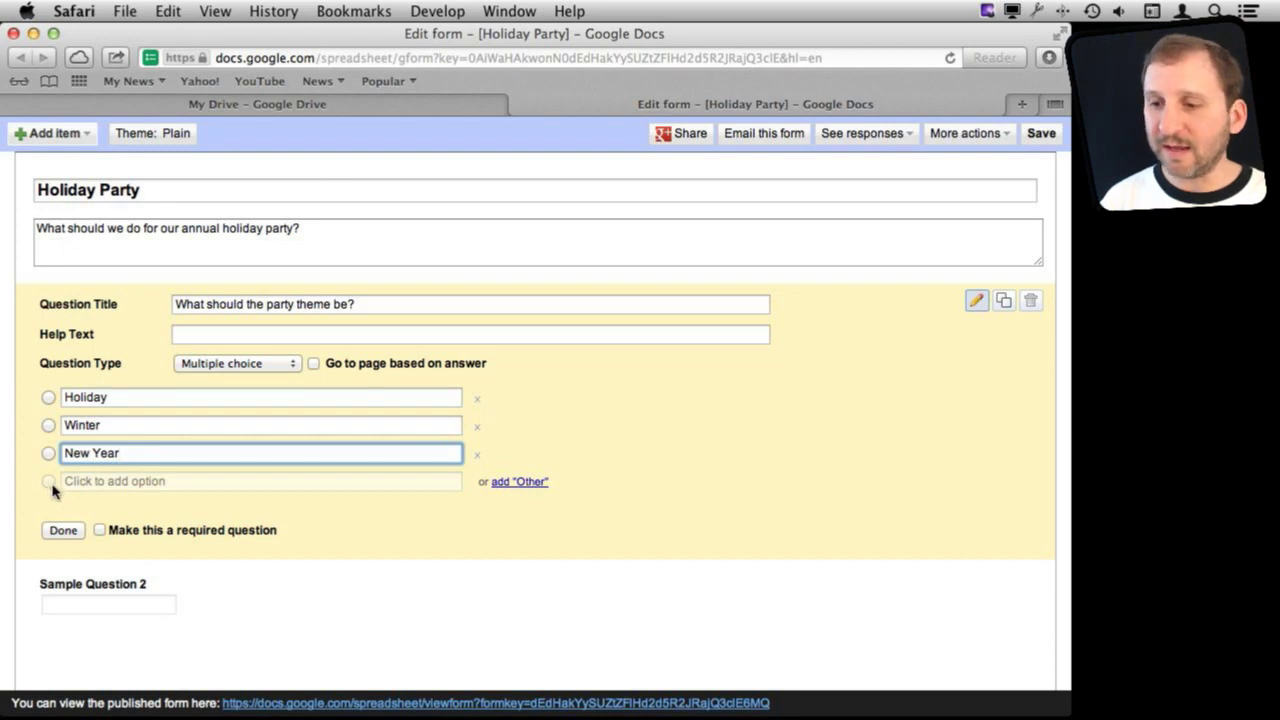
{"action": "left_click", "coordinate": [513, 484]}
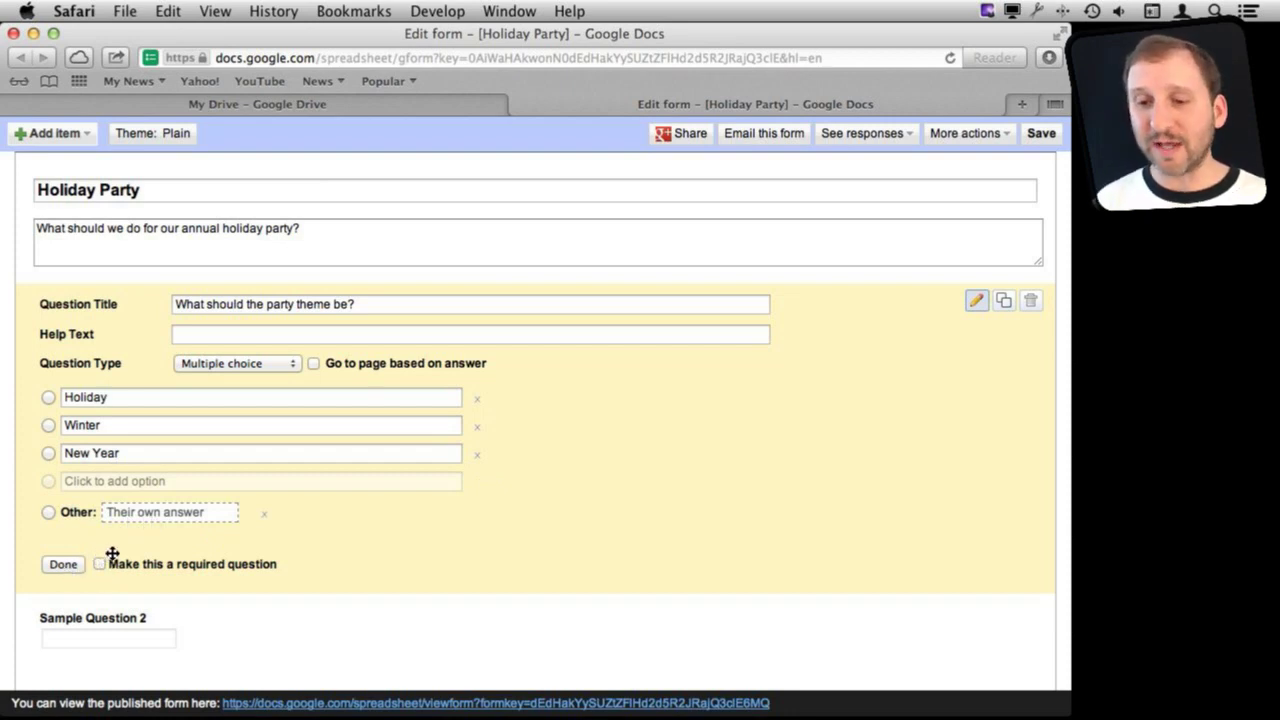
{"action": "left_click", "coordinate": [62, 566]}
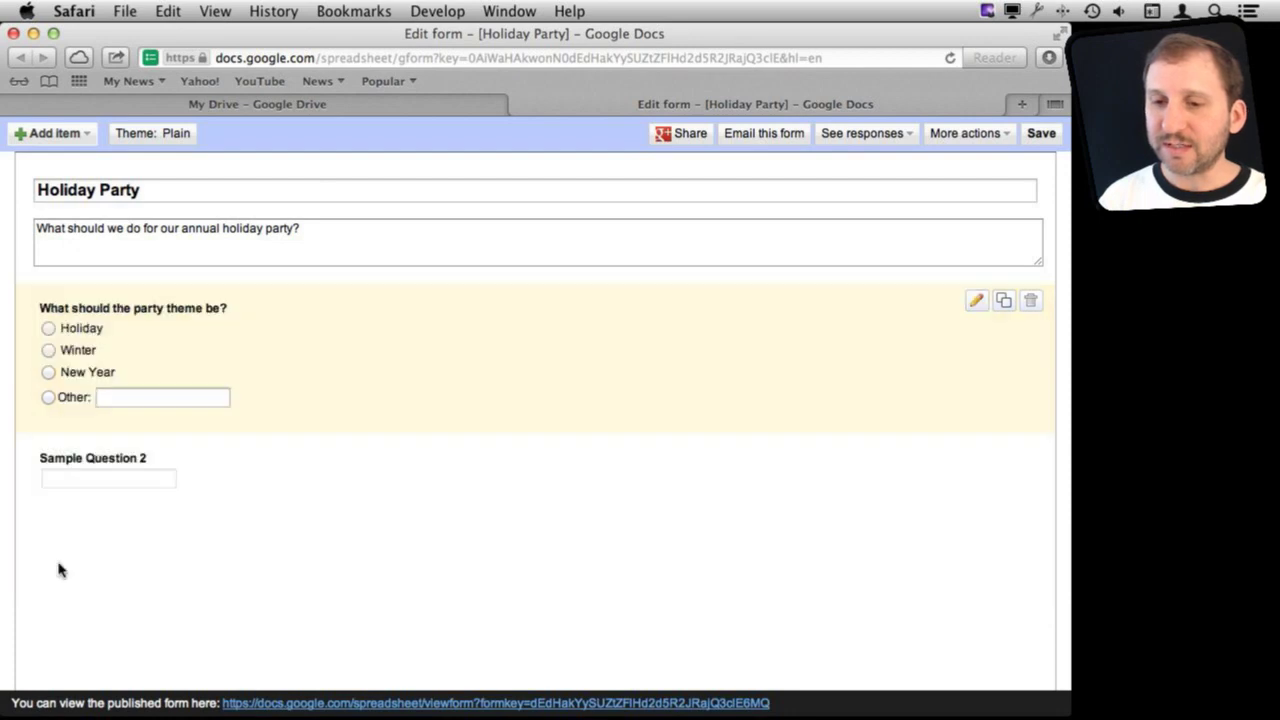
Open the second sample question for editing and replace its title with "What type of food?".
{"action": "left_click", "coordinate": [114, 479]}
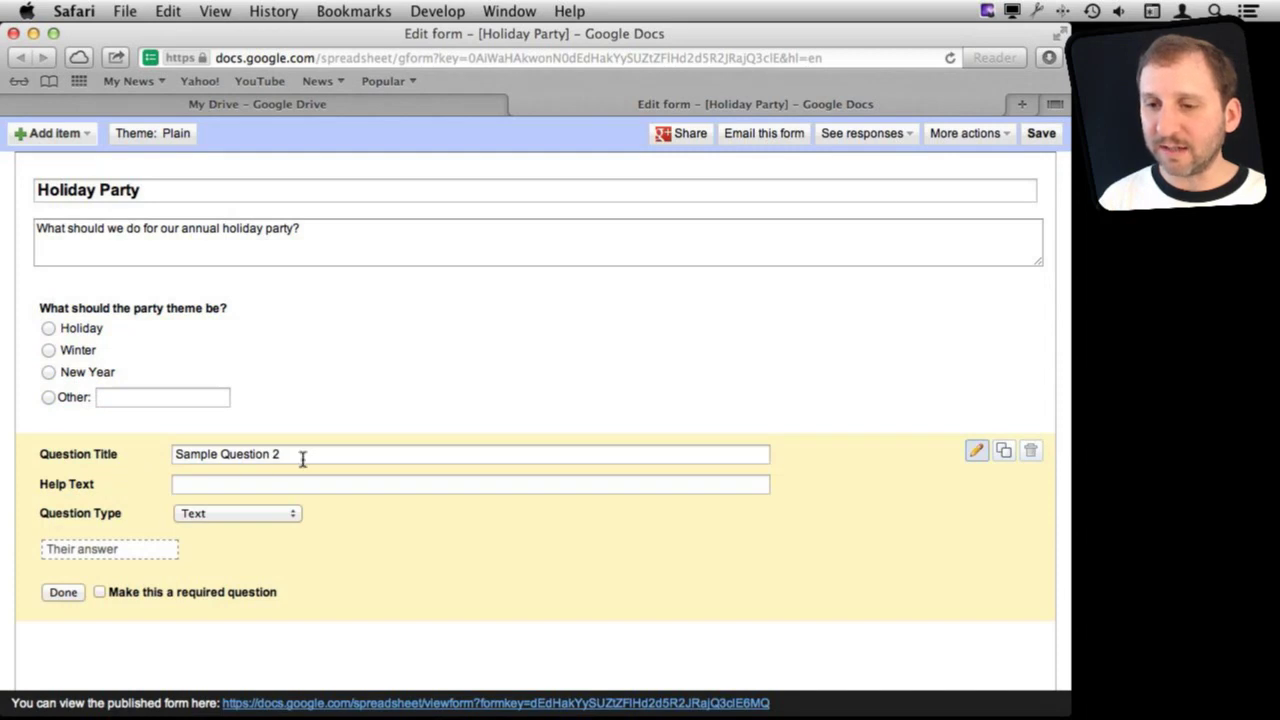
{"action": "left_click_drag", "start_coordinate": [303, 454], "coordinate": [97, 446]}
{"action": "type", "text": "What type of"}
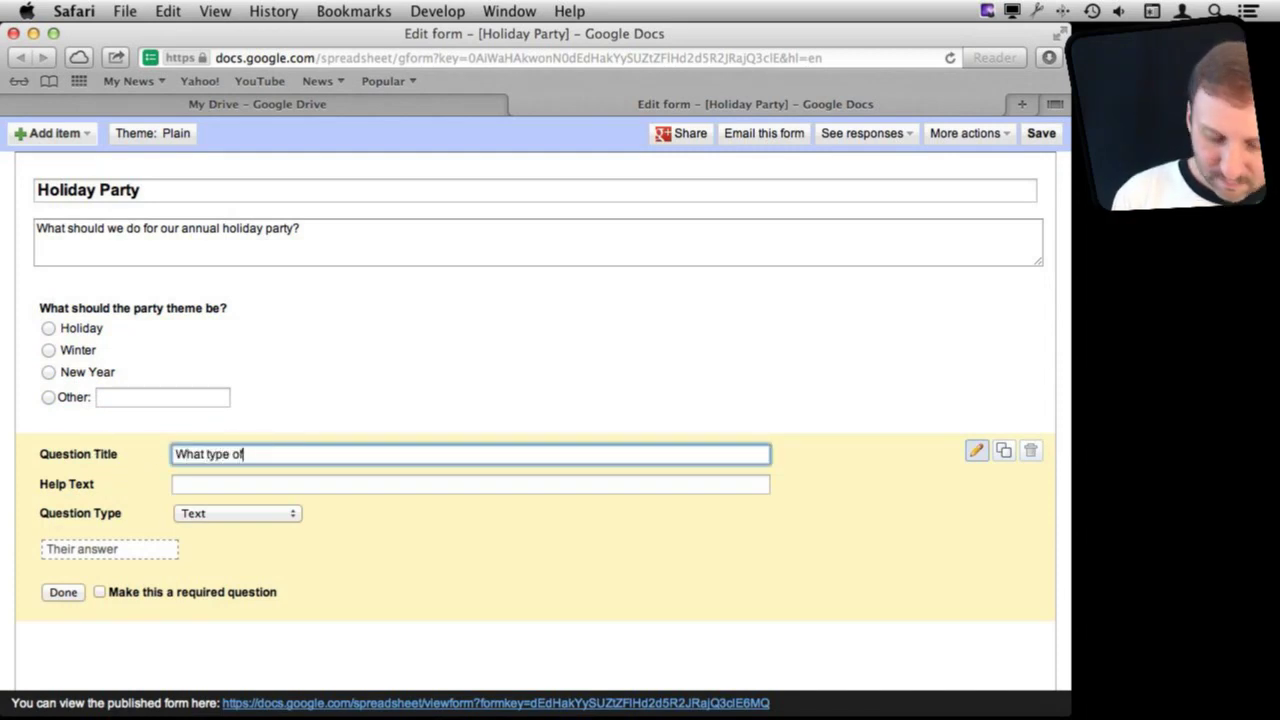
{"action": "type", "text": " food?"}
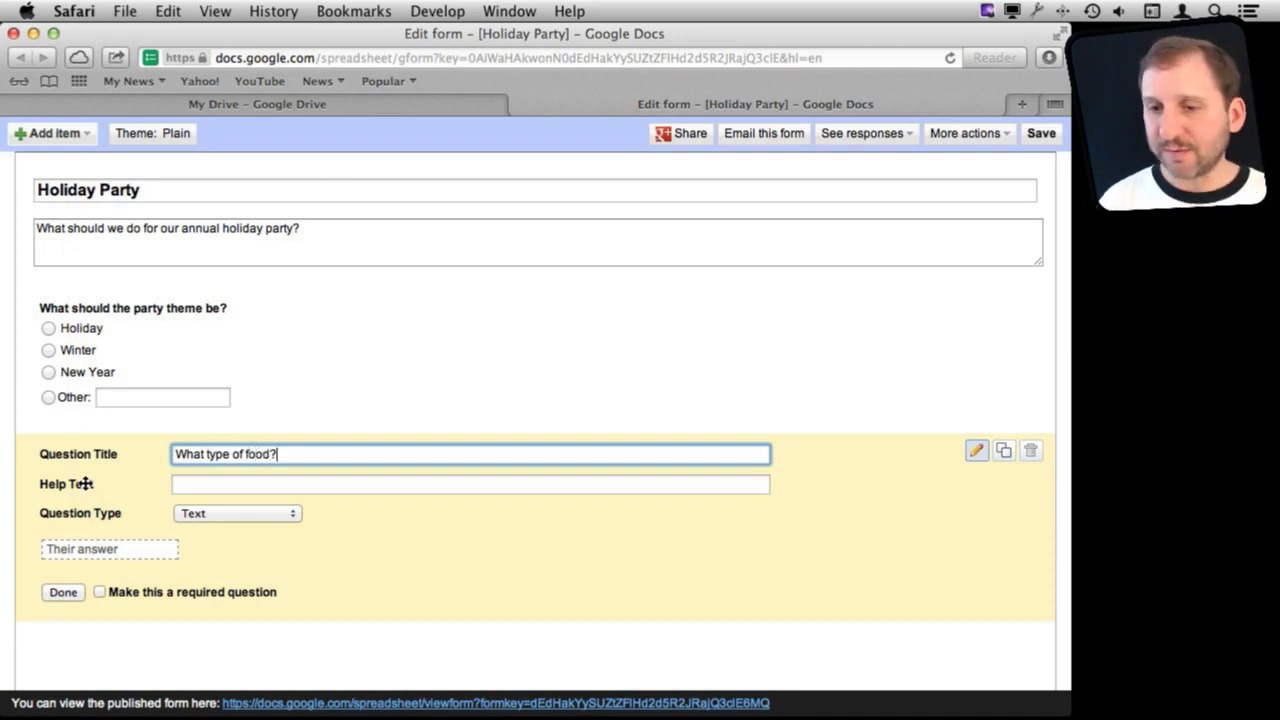
Make the food question multiple choice and enter Pizza and Sandwiches as its first two options.
{"action": "left_click", "coordinate": [203, 515]}
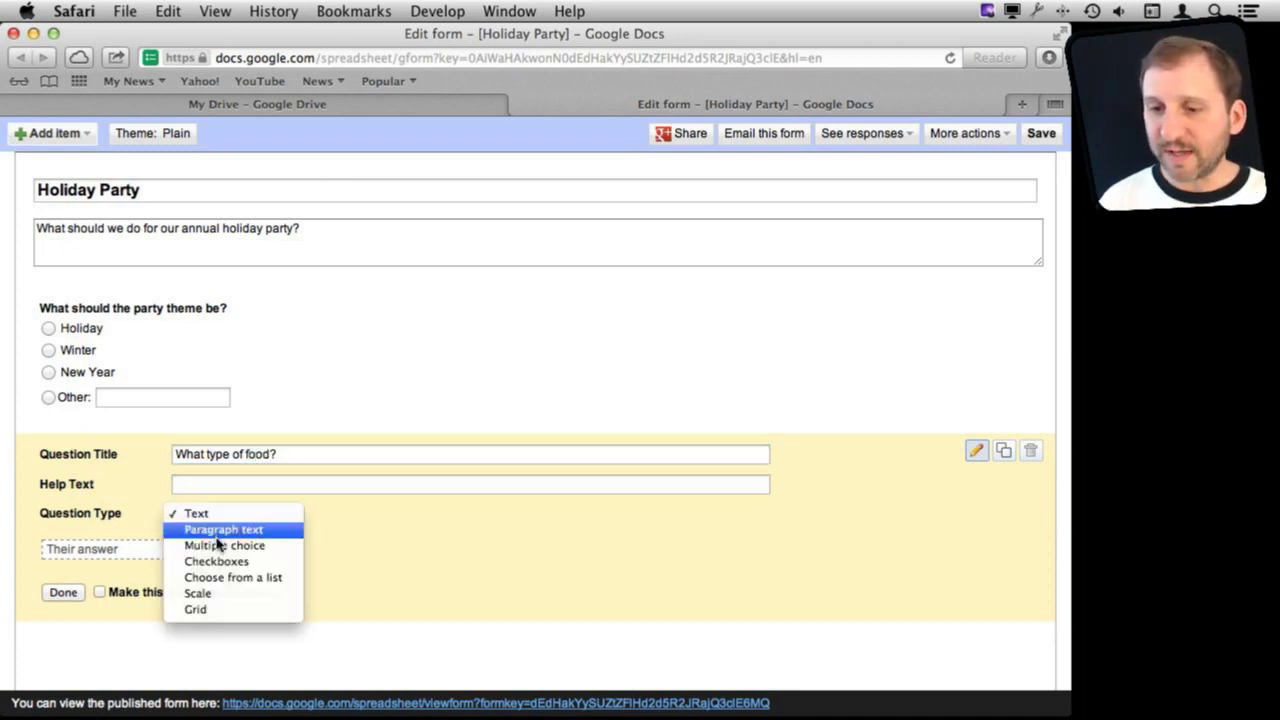
{"action": "left_click", "coordinate": [220, 545]}
{"action": "type", "text": "Pizza"}
{"action": "left_click", "coordinate": [150, 575]}
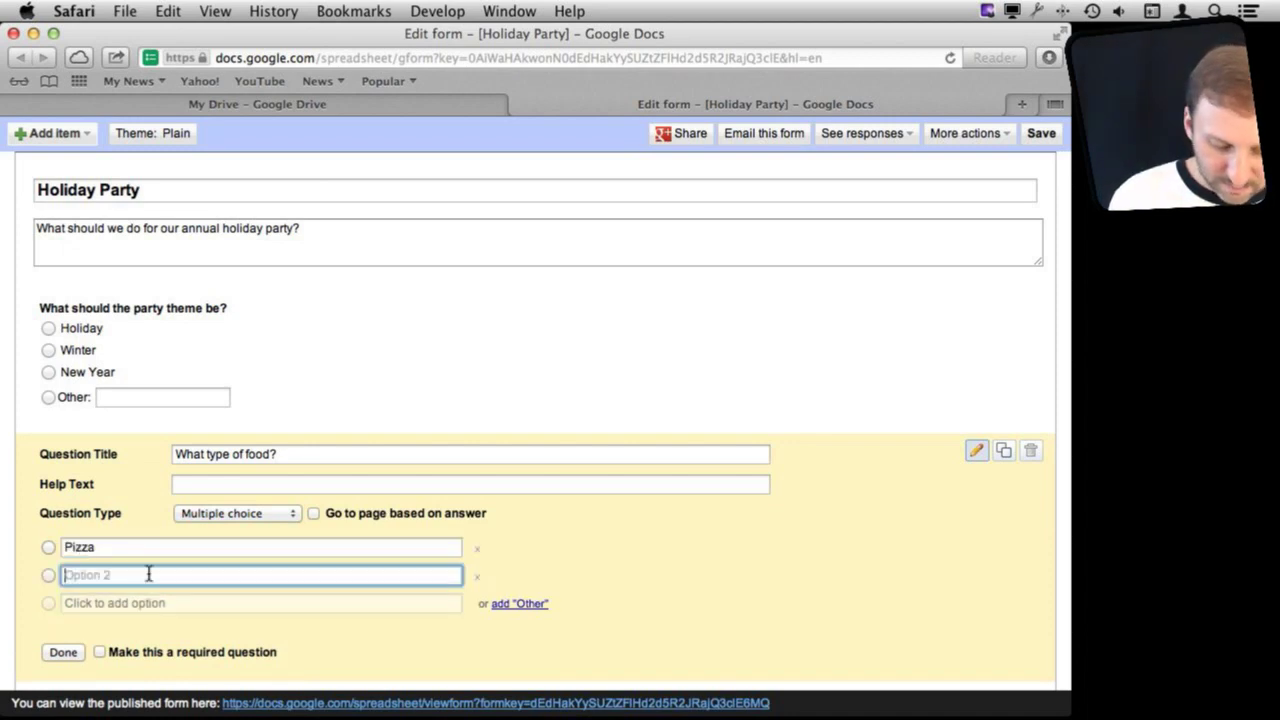
{"action": "type", "text": "Sandwiches"}
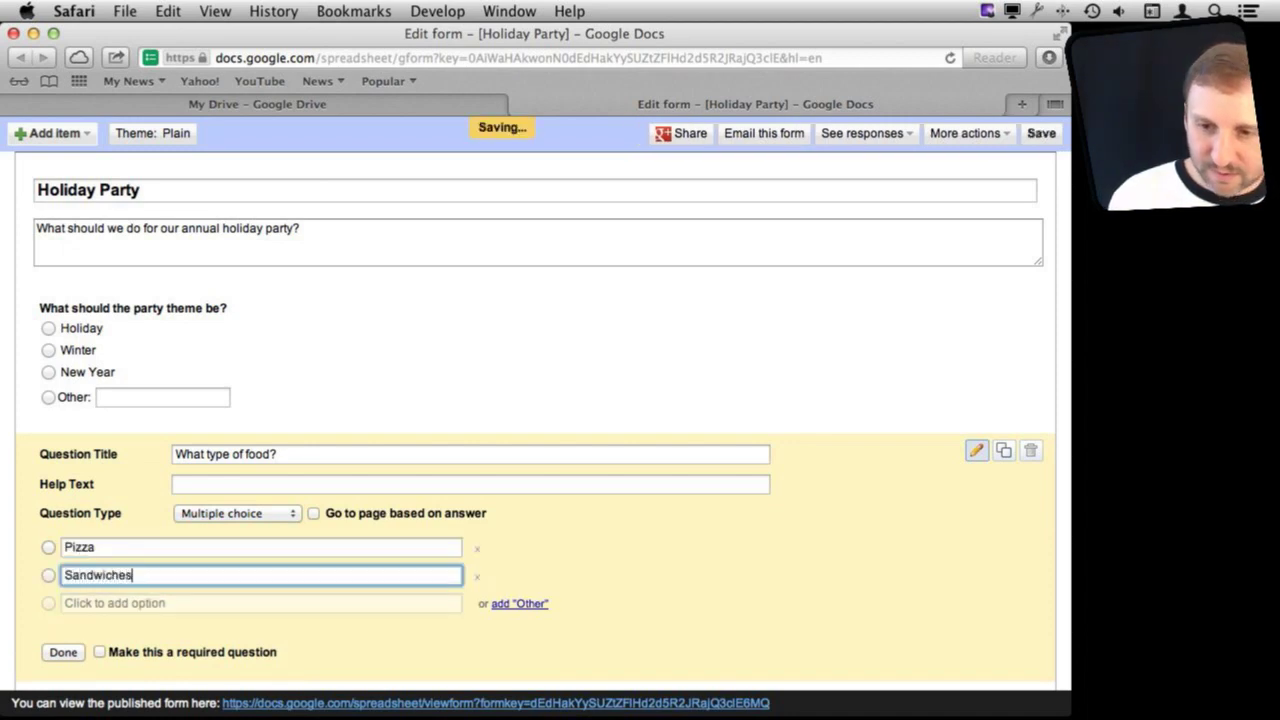
Add Buffet and "Desserts only" as further options of the food question and finish editing it.
{"action": "left_click", "coordinate": [137, 604]}
{"action": "type", "text": "Bu"}
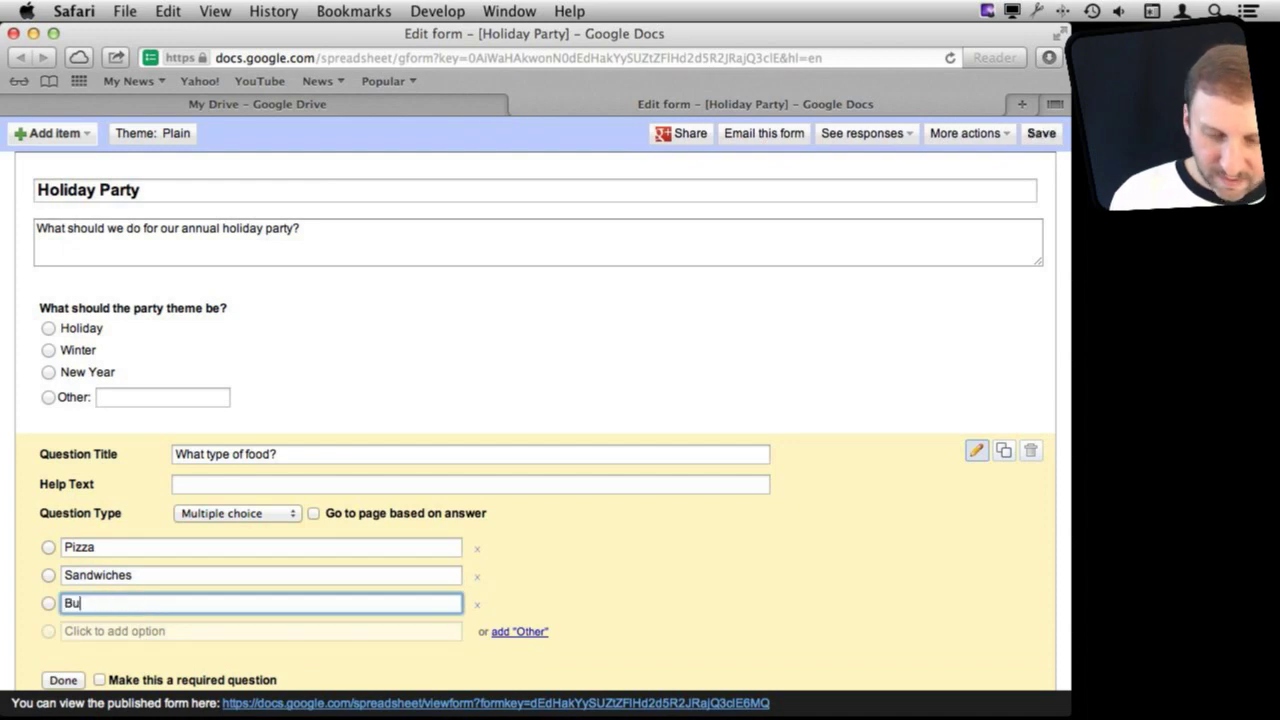
{"action": "type", "text": "ffet"}
{"action": "left_click", "coordinate": [137, 632]}
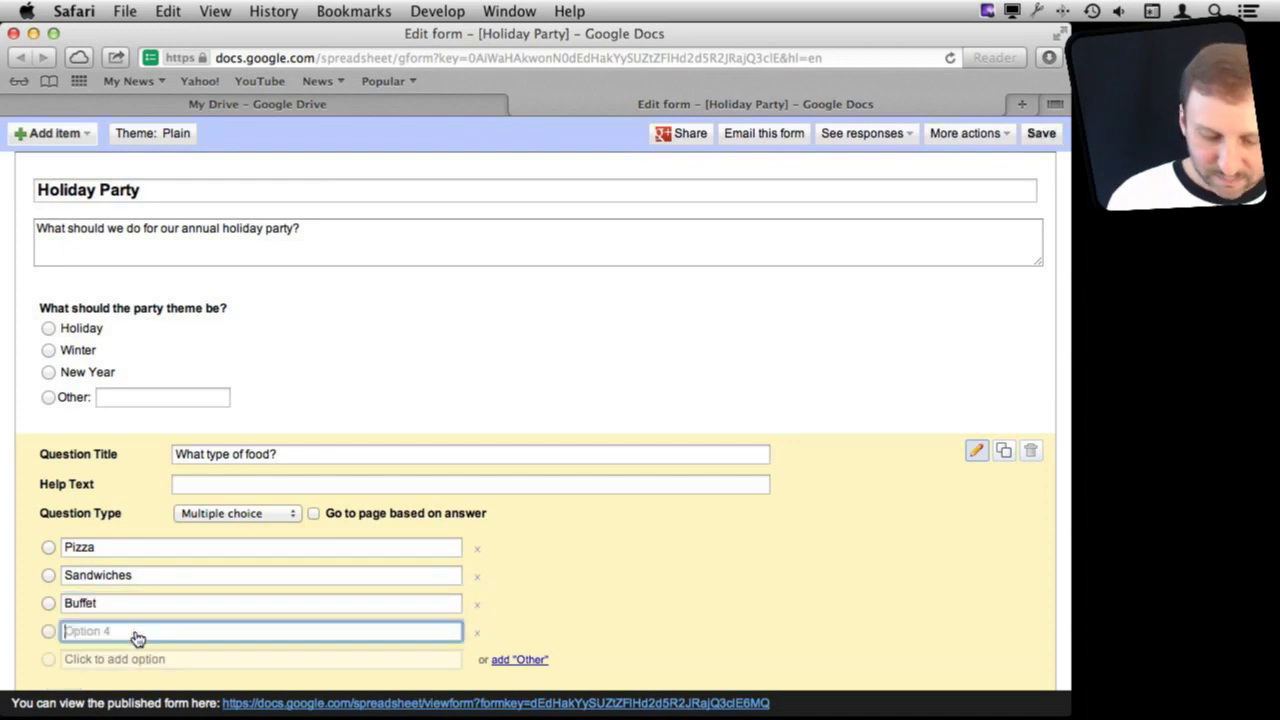
{"action": "type", "text": "Desserts on"}
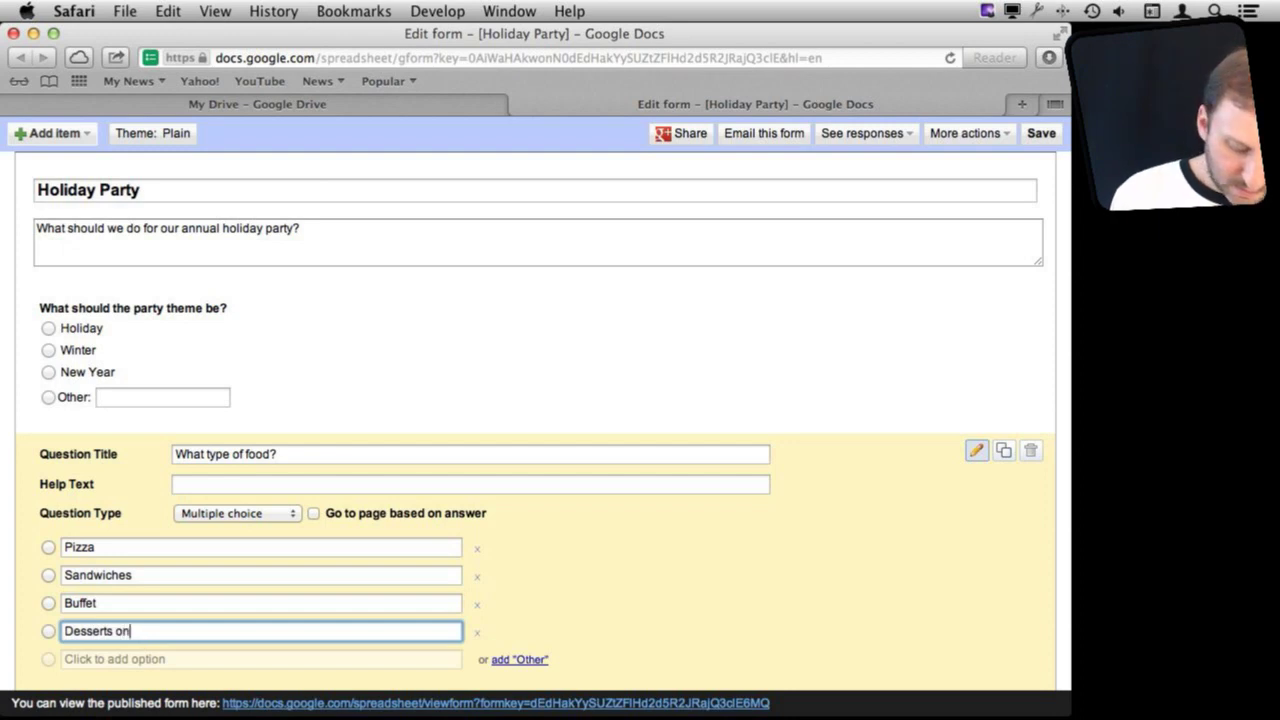
{"action": "type", "text": "ly"}
{"action": "scroll", "coordinate": [394, 491], "scroll_direction": "down", "scroll_amount": 2}
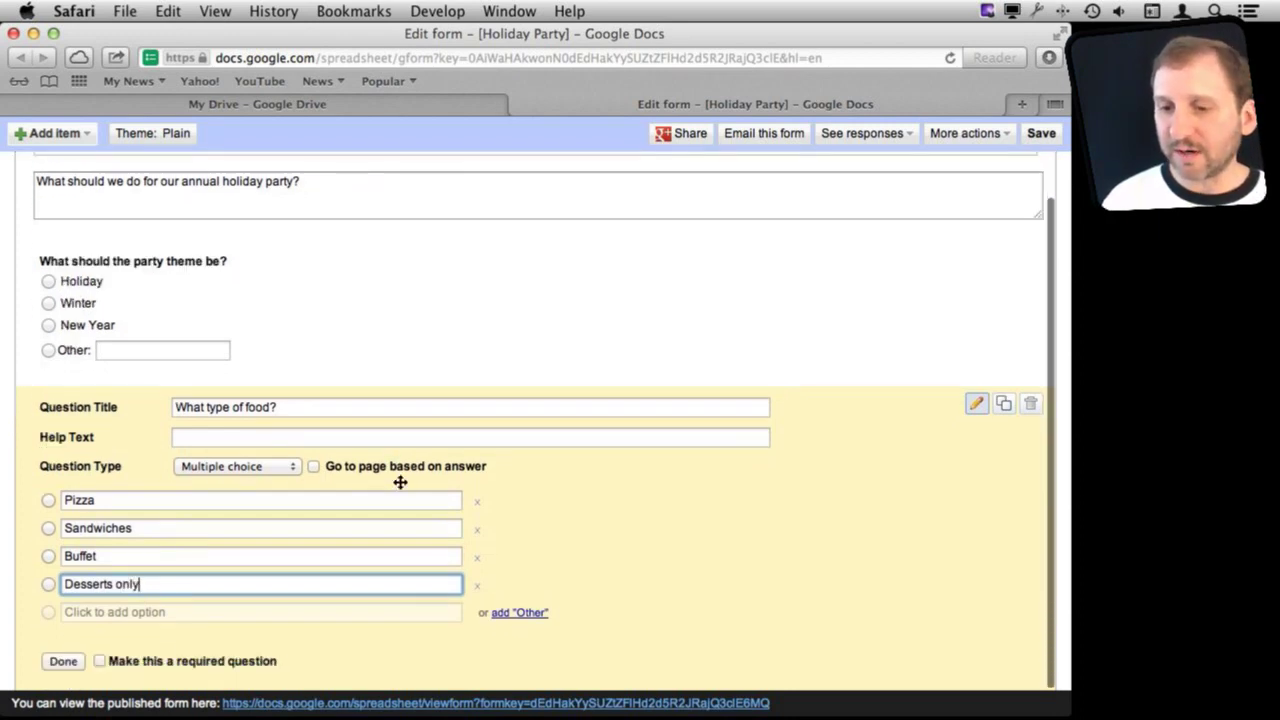
{"action": "left_click", "coordinate": [70, 663]}
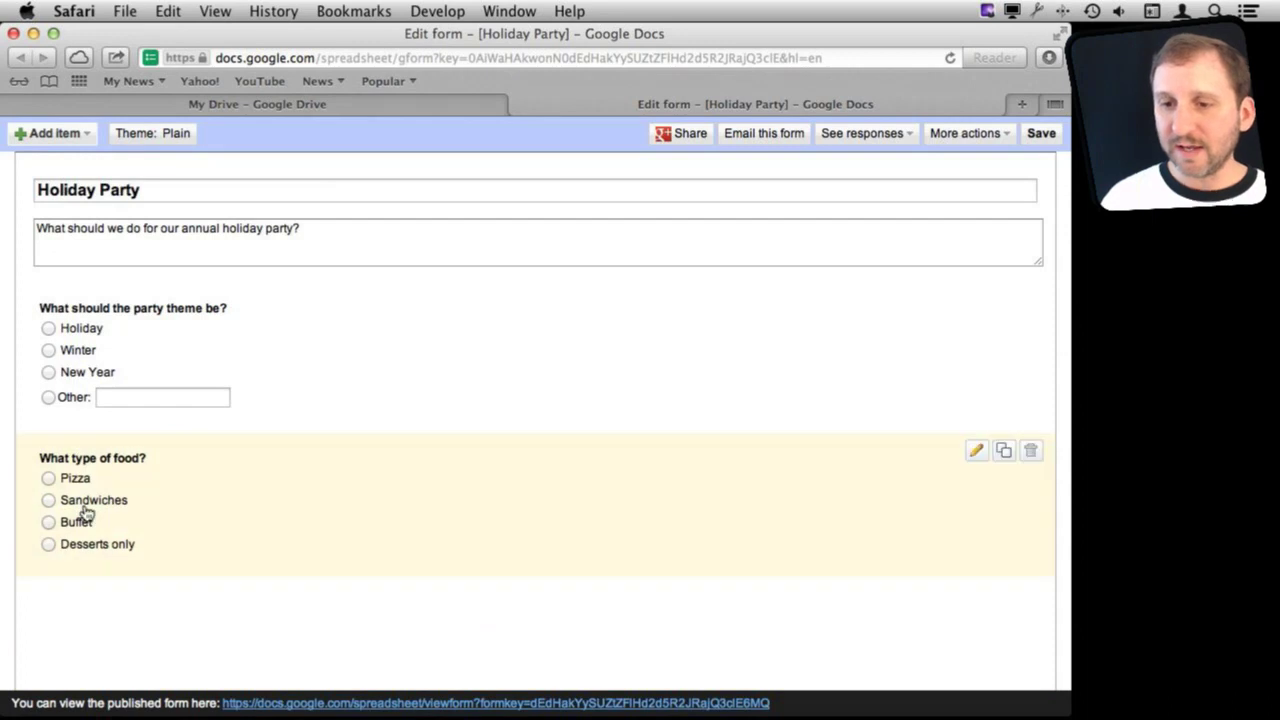
Add a checkboxes question to the form and title it "Party options".
{"action": "left_click", "coordinate": [82, 135]}
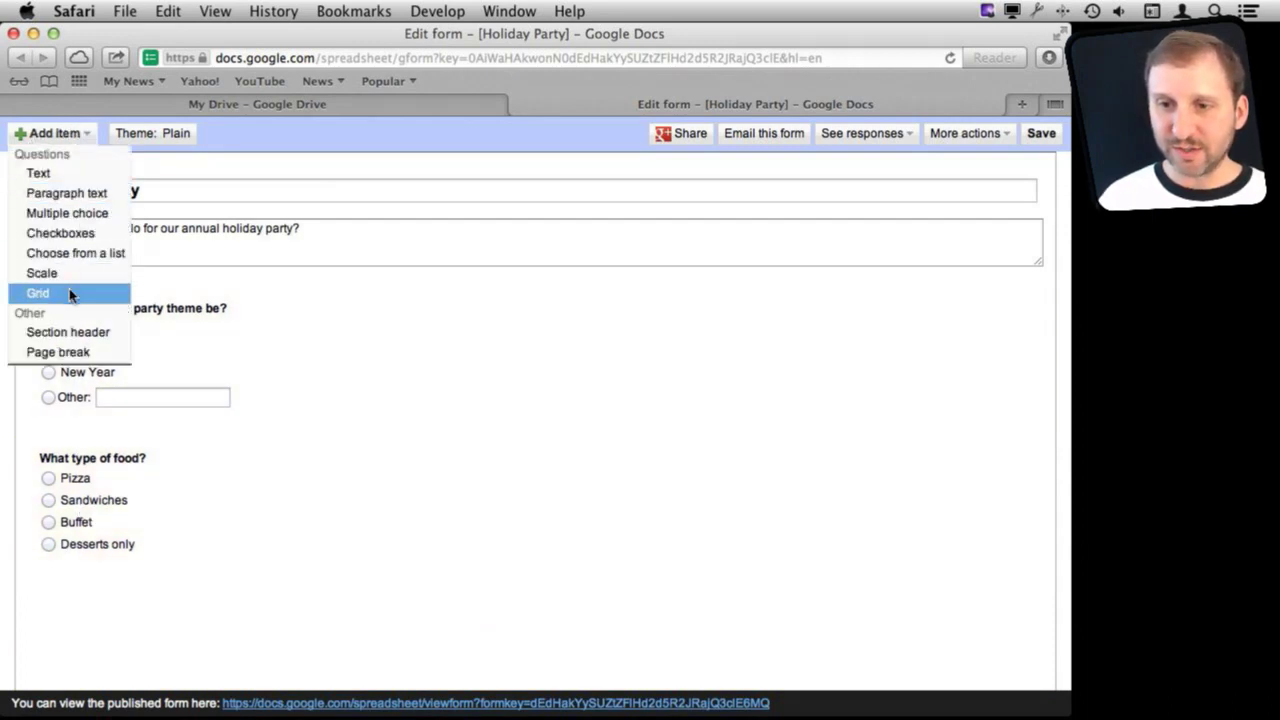
{"action": "left_click", "coordinate": [52, 237]}
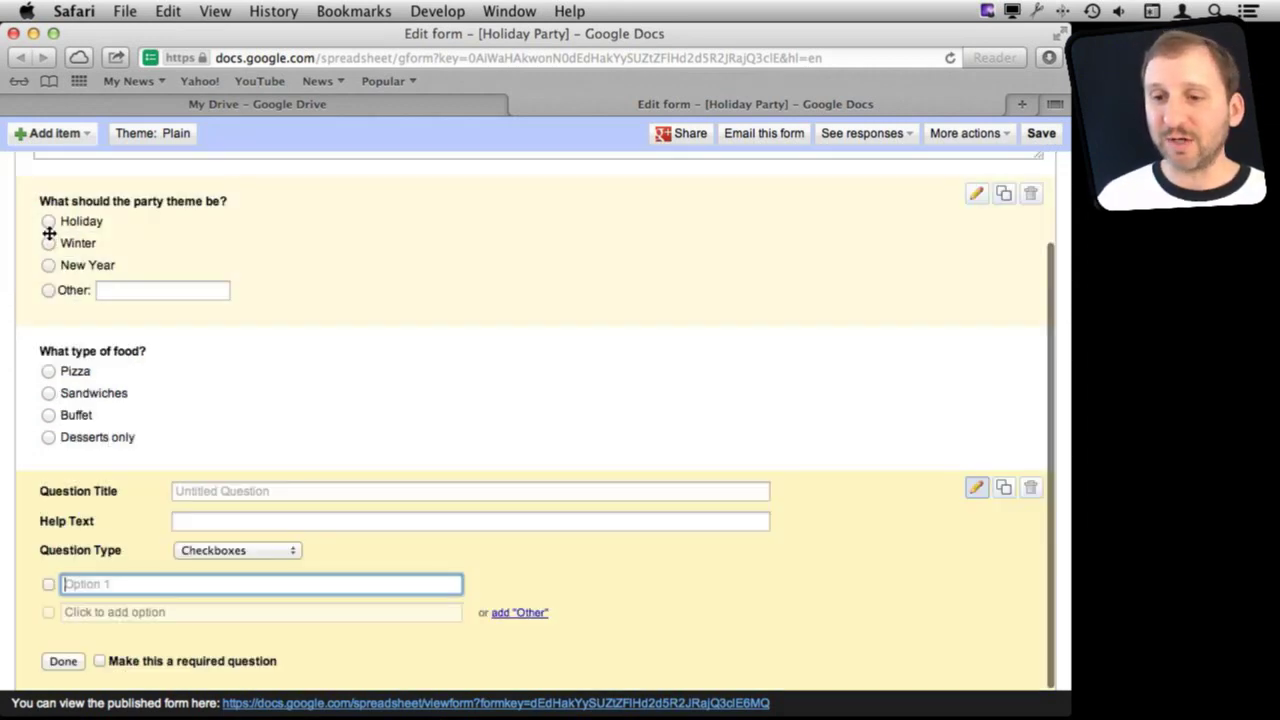
{"action": "left_click", "coordinate": [209, 491]}
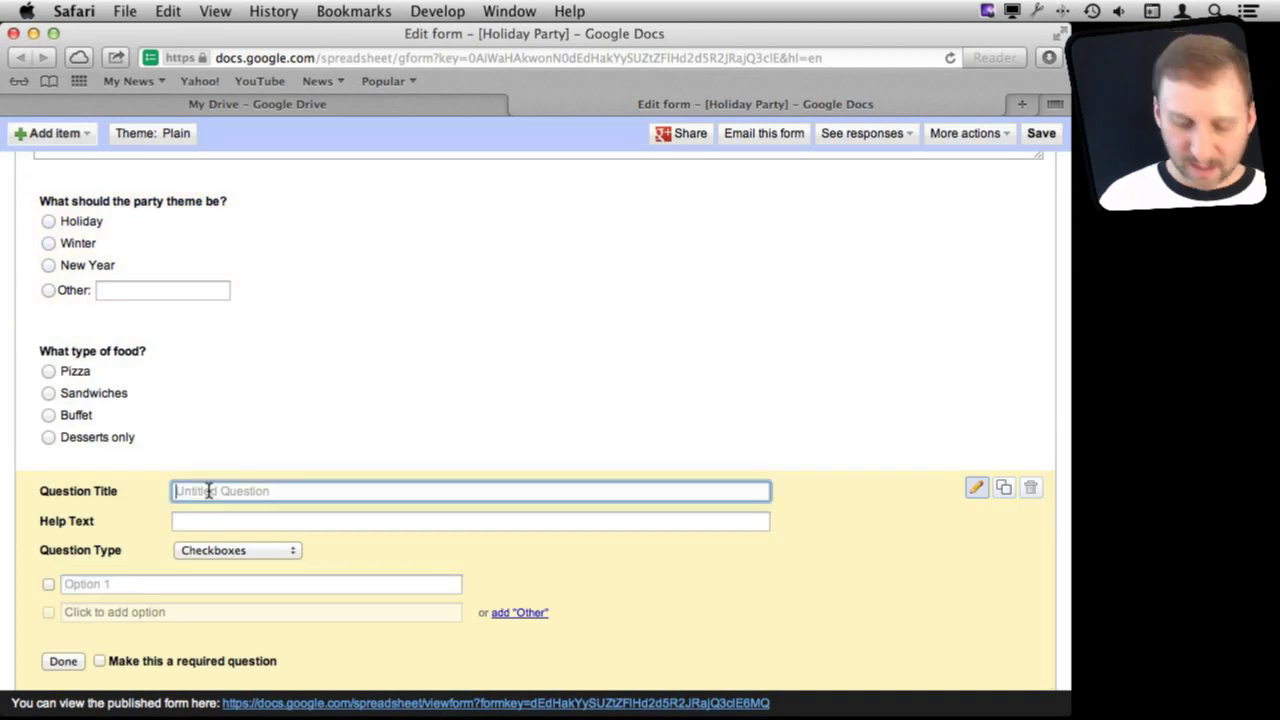
{"action": "type", "text": "Party options"}
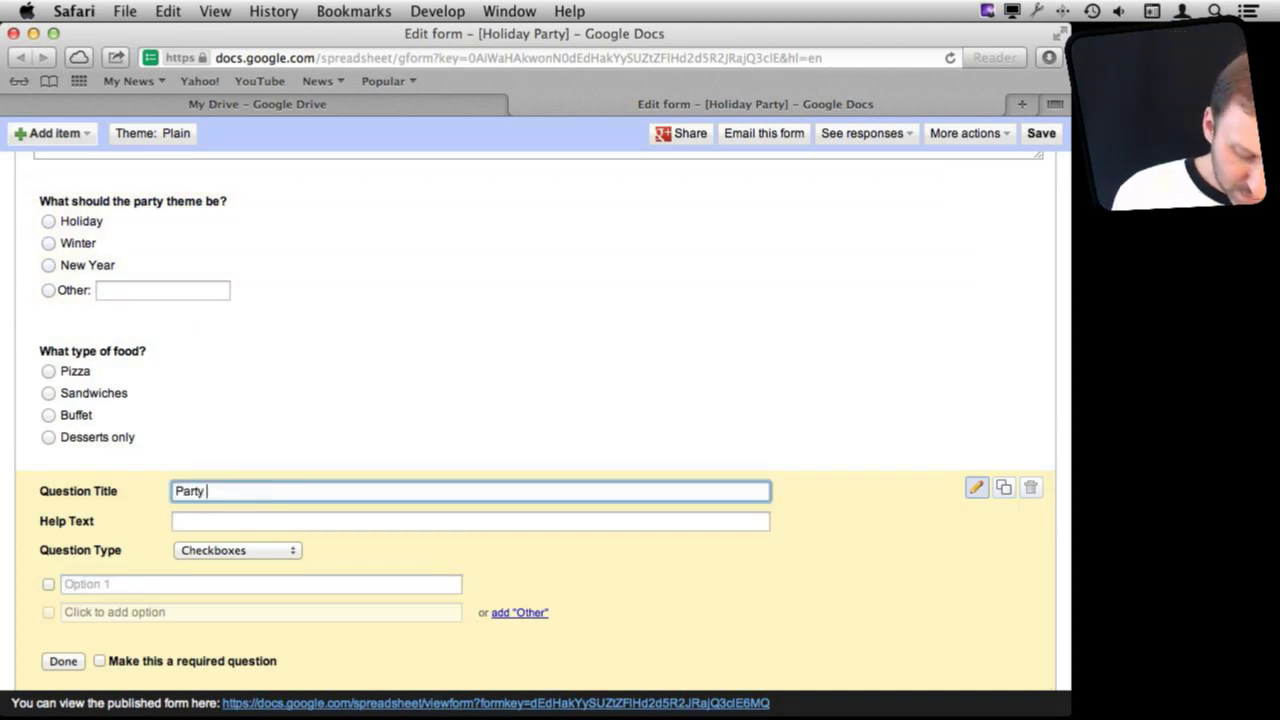
Enter "Allow each person to invite a guest" as the first checkbox option of the Party options question and finish editing it.
{"action": "left_click", "coordinate": [133, 586]}
{"action": "type", "text": "Allow e"}
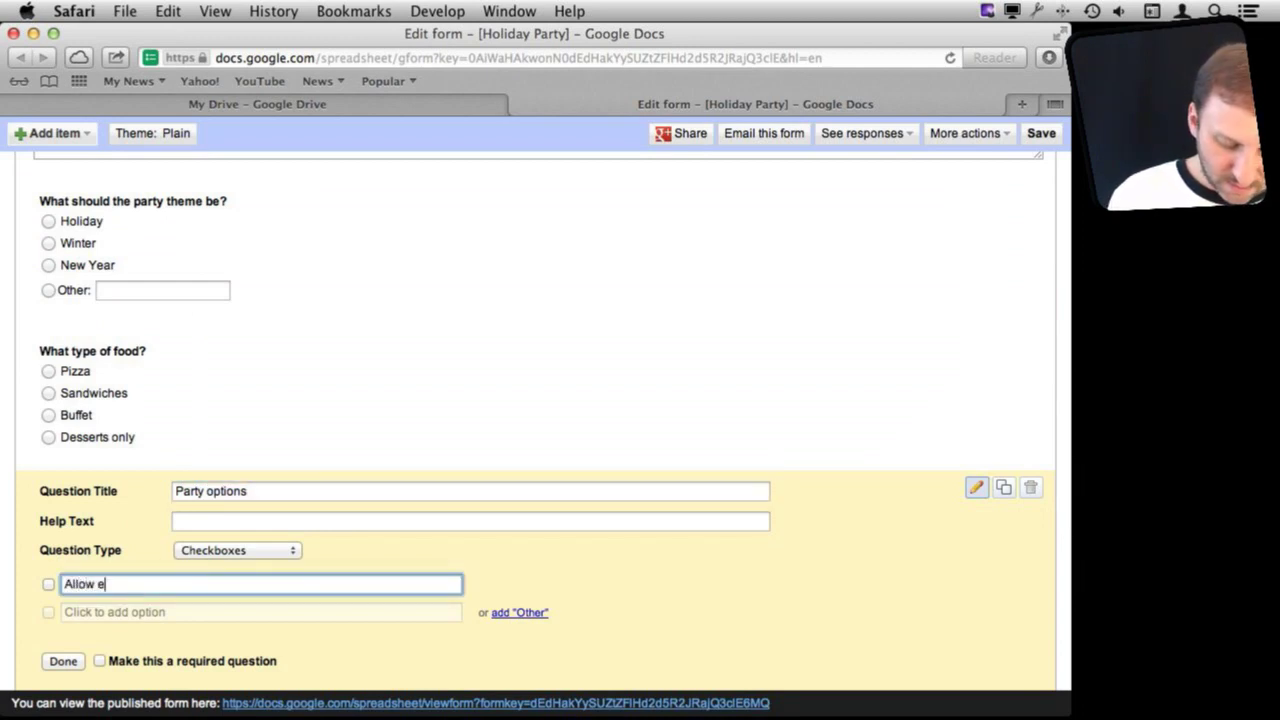
{"action": "type", "text": "ach person to i"}
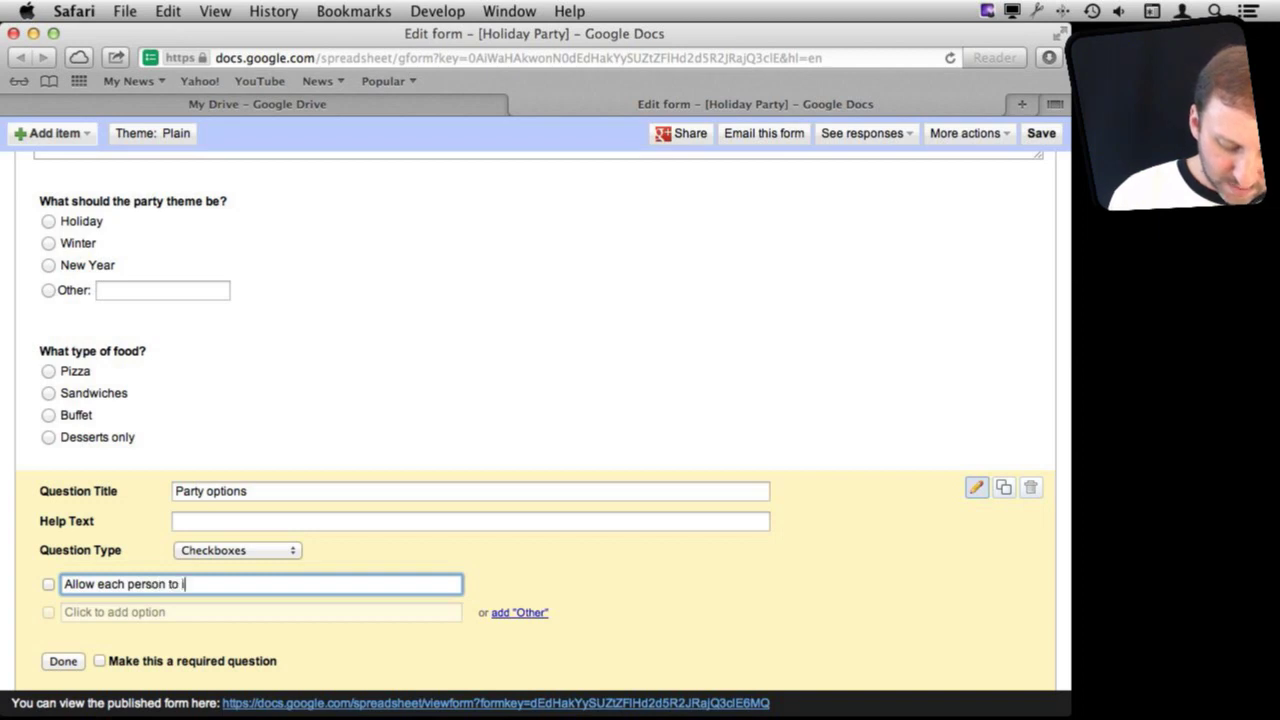
{"action": "type", "text": "nvite "}
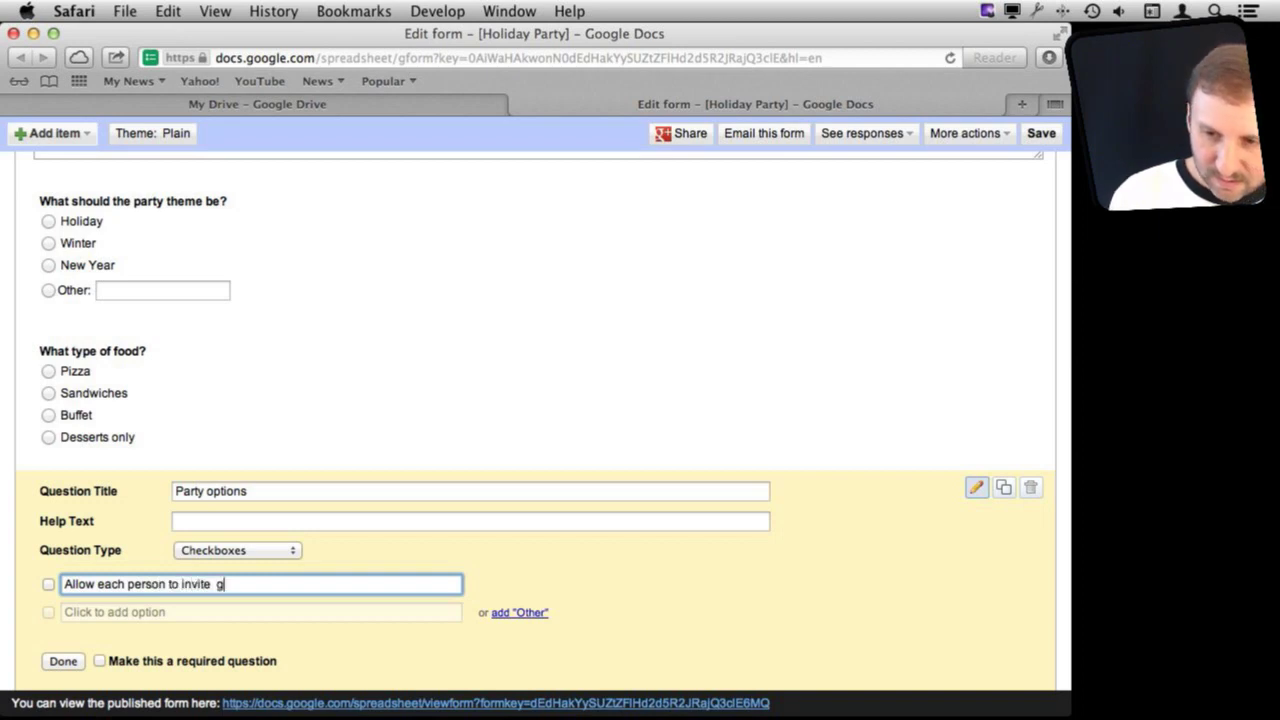
{"action": "type", "text": "gue"}
{"action": "key", "text": "BackSpace"}
{"action": "key", "text": "BackSpace"}
{"action": "key", "text": "BackSpace"}
{"action": "type", "text": "a "}
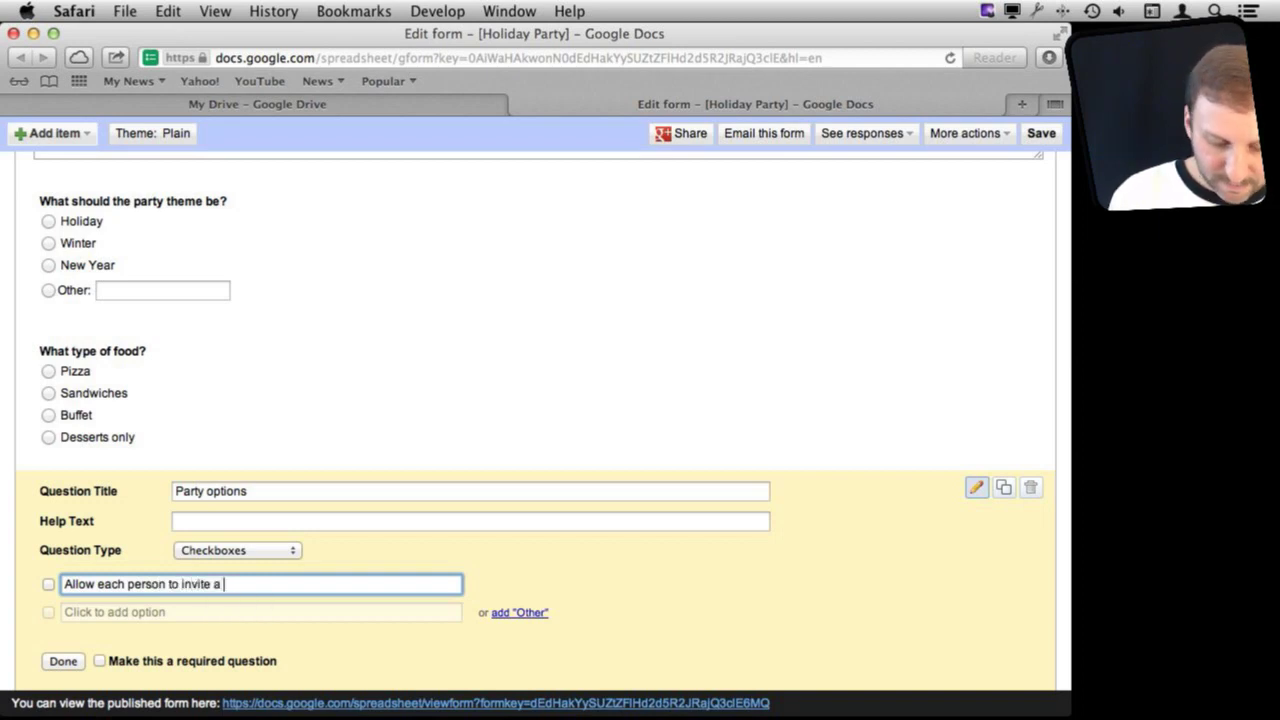
{"action": "type", "text": "guest"}
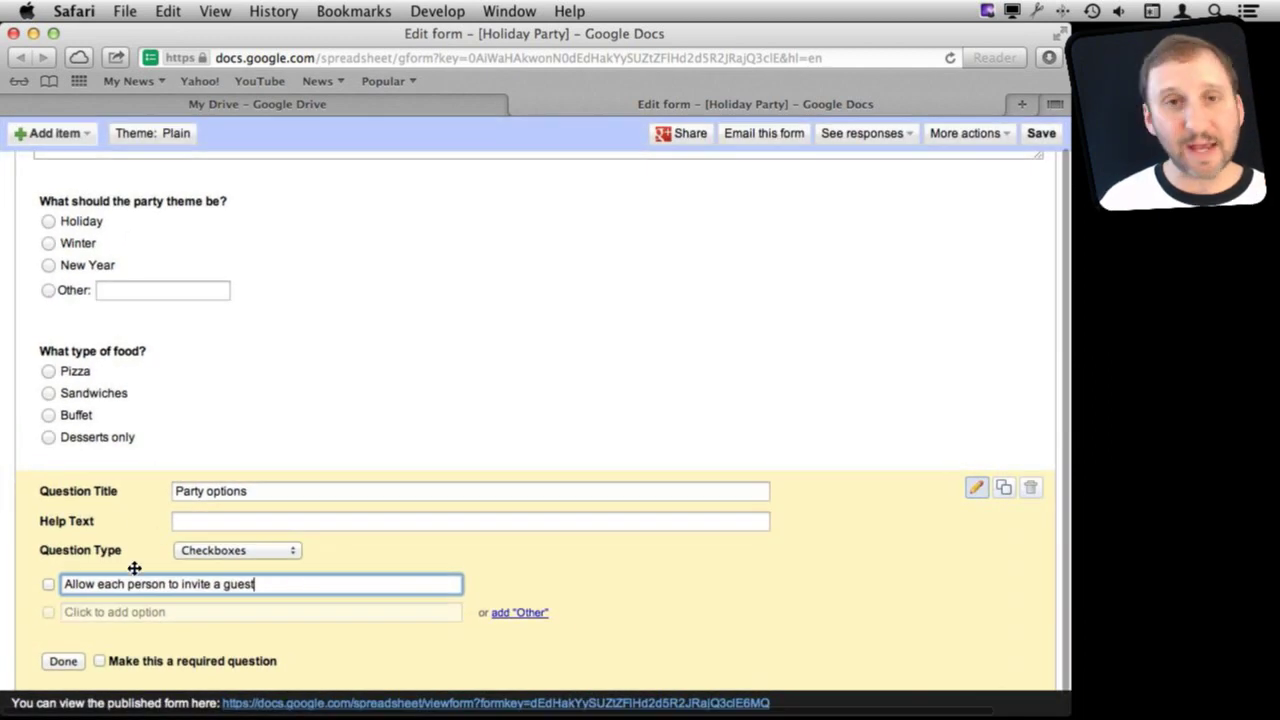
{"action": "left_click", "coordinate": [62, 661]}
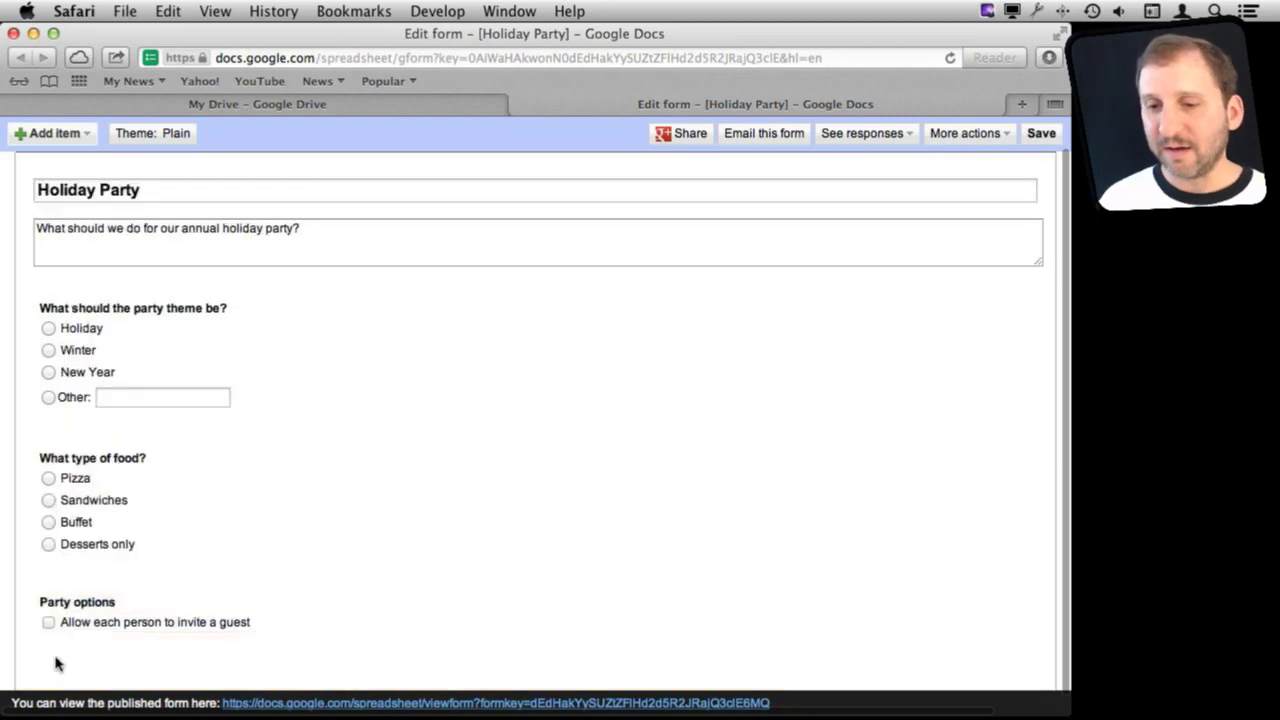
Add a paragraph text question titled "Let me know your ideas!" and finish editing it.
{"action": "left_click", "coordinate": [86, 138]}
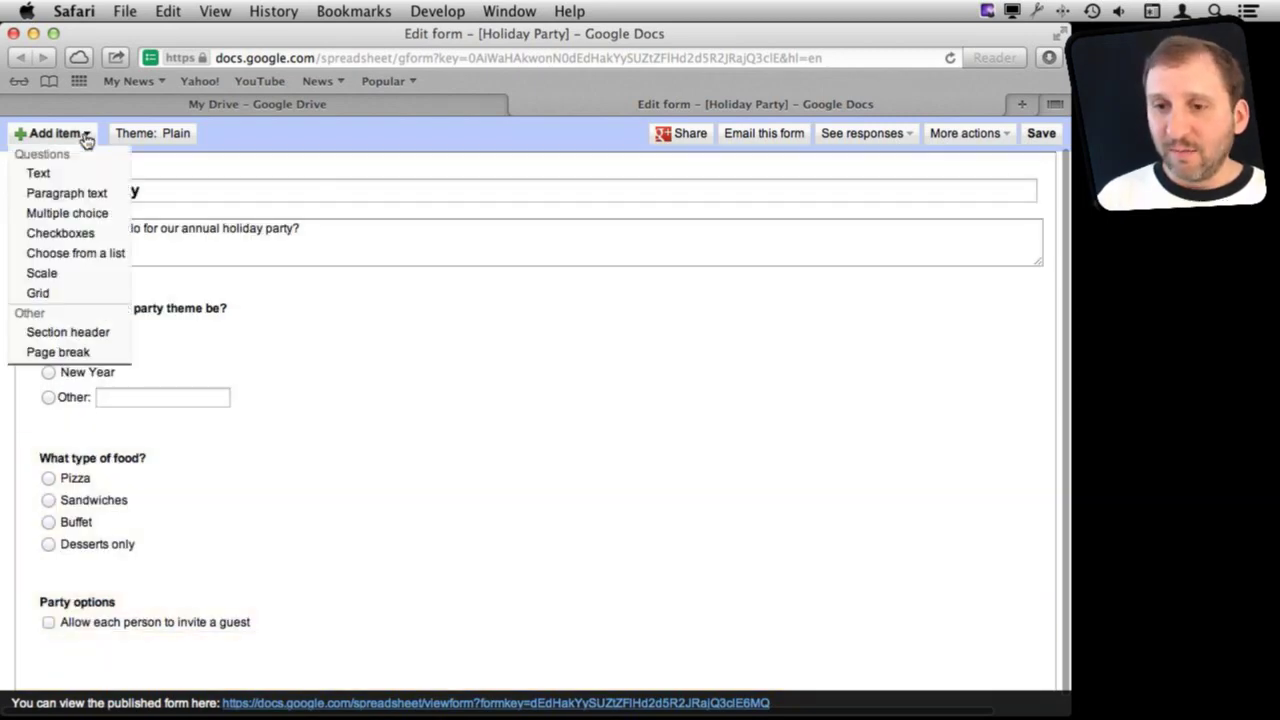
{"action": "left_click", "coordinate": [62, 194]}
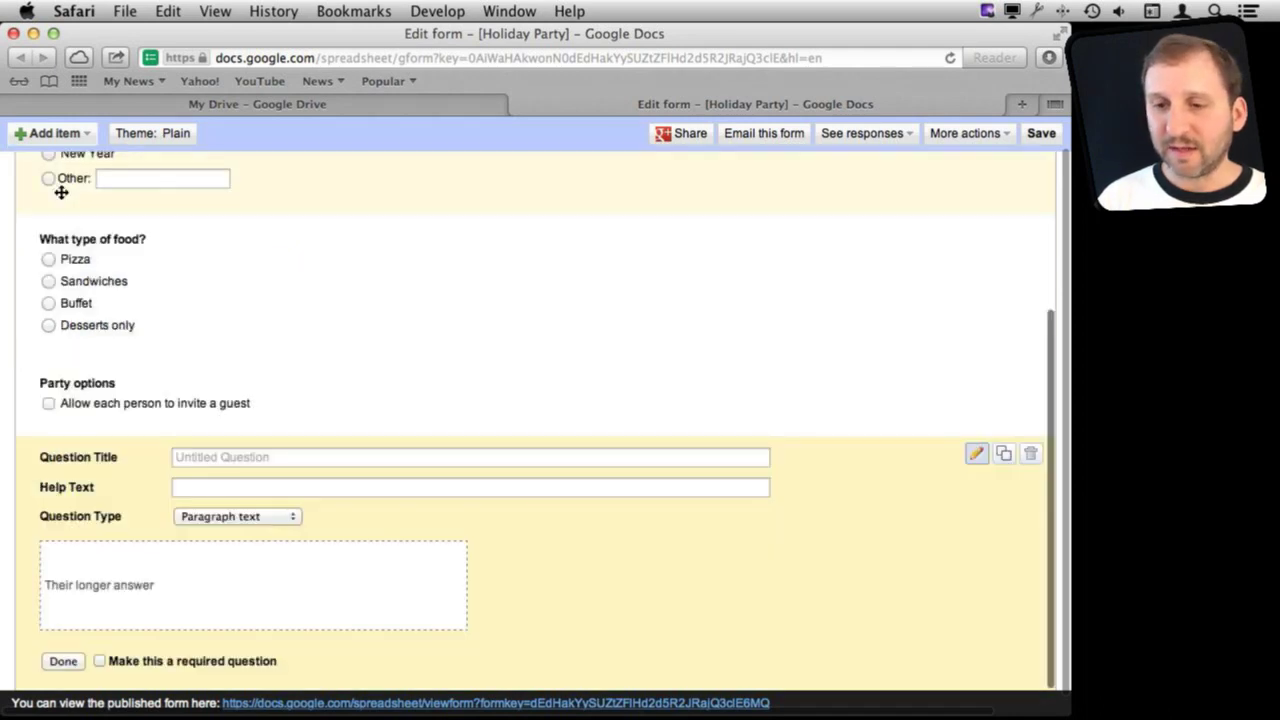
{"action": "left_click", "coordinate": [207, 459]}
{"action": "type", "text": "Let "}
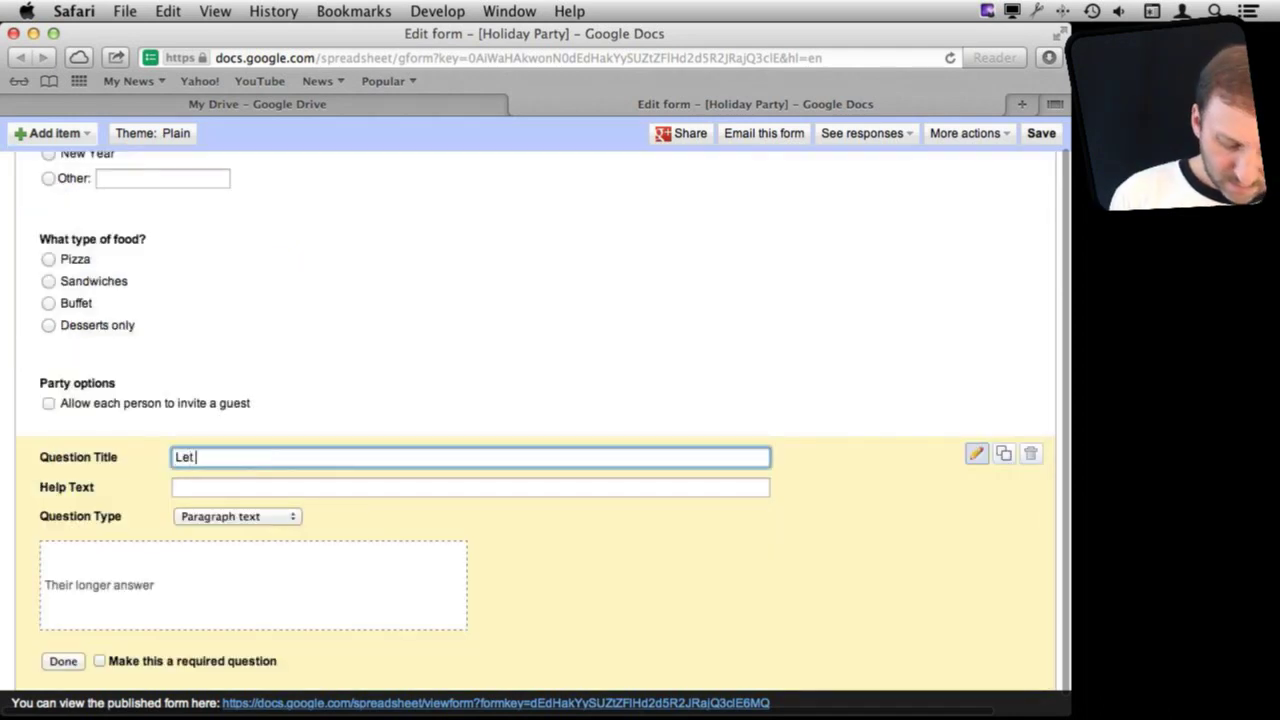
{"action": "type", "text": "me know your "}
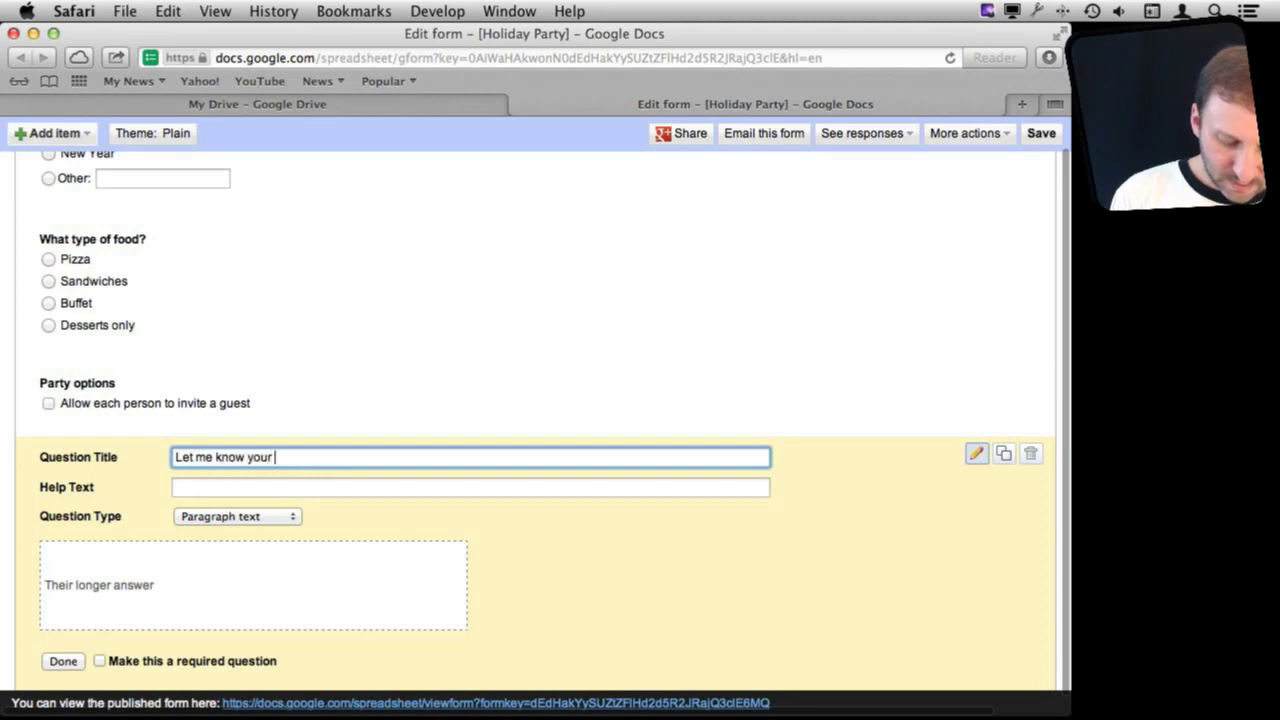
{"action": "type", "text": "ideas!"}
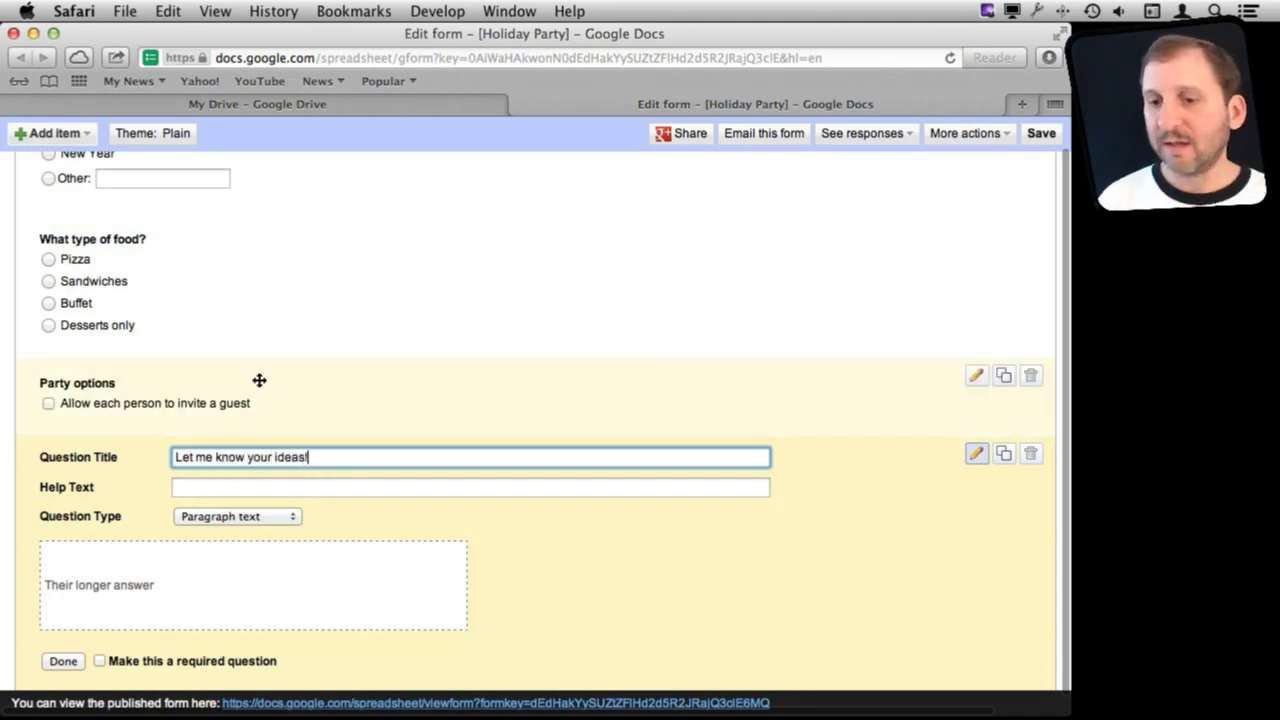
{"action": "left_click", "coordinate": [64, 661]}
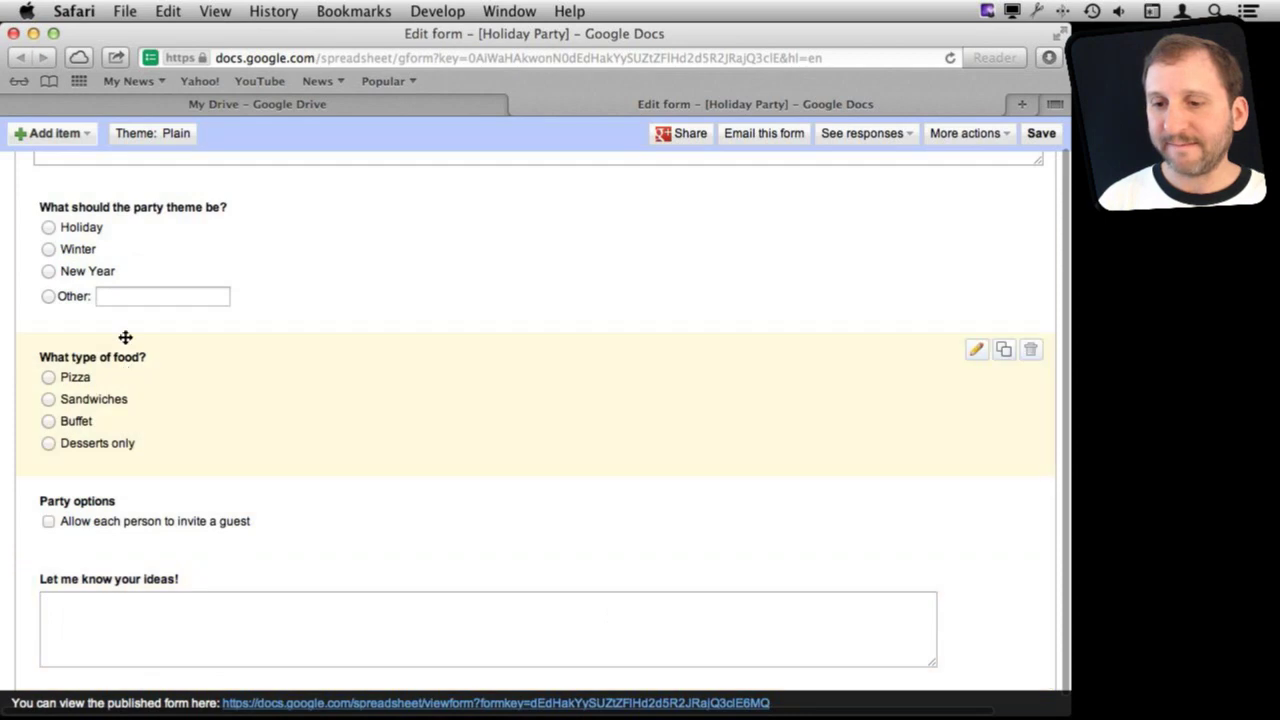
{"action": "left_click", "coordinate": [78, 136]}
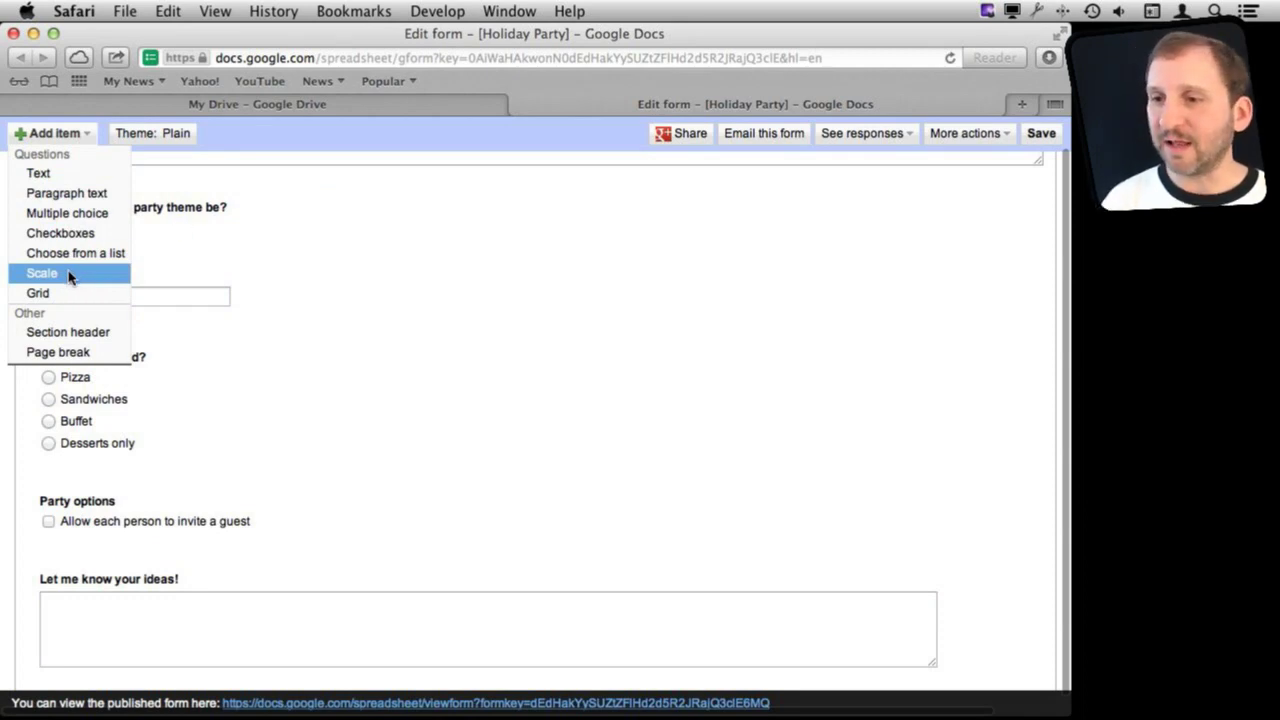
{"action": "left_click", "coordinate": [281, 152]}
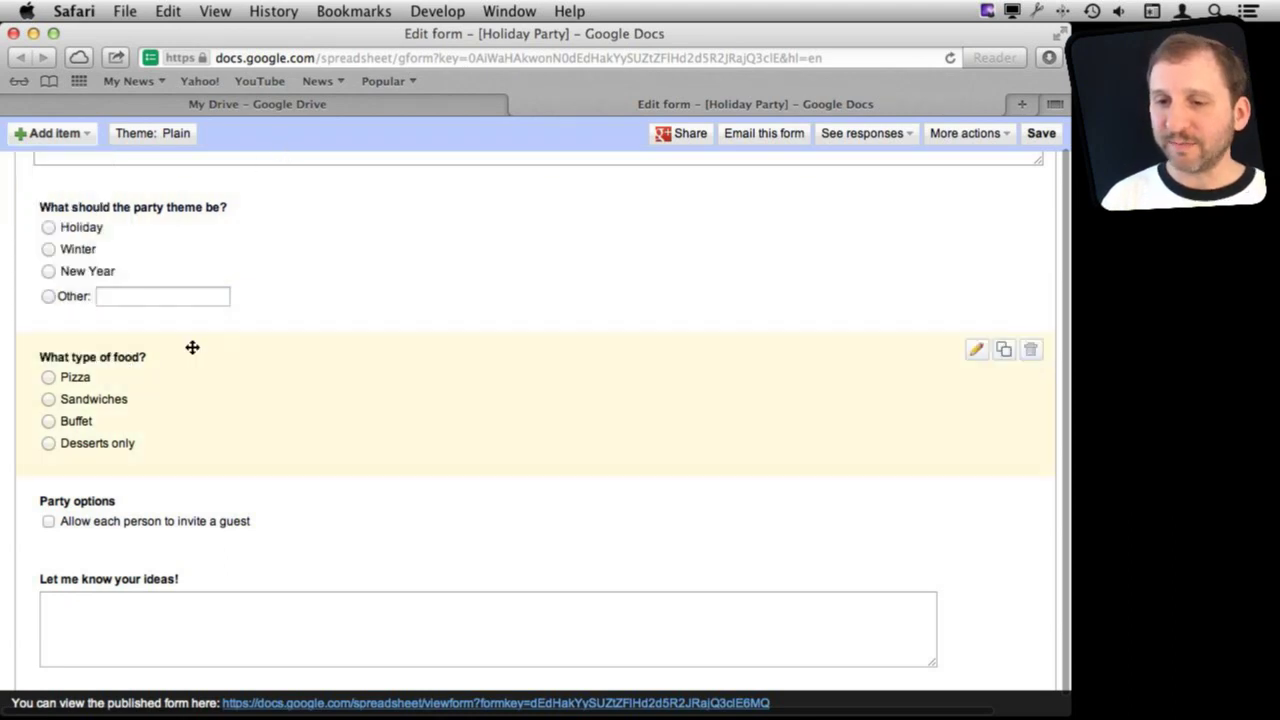
{"action": "scroll", "coordinate": [192, 347], "scroll_direction": "up", "scroll_amount": 3}
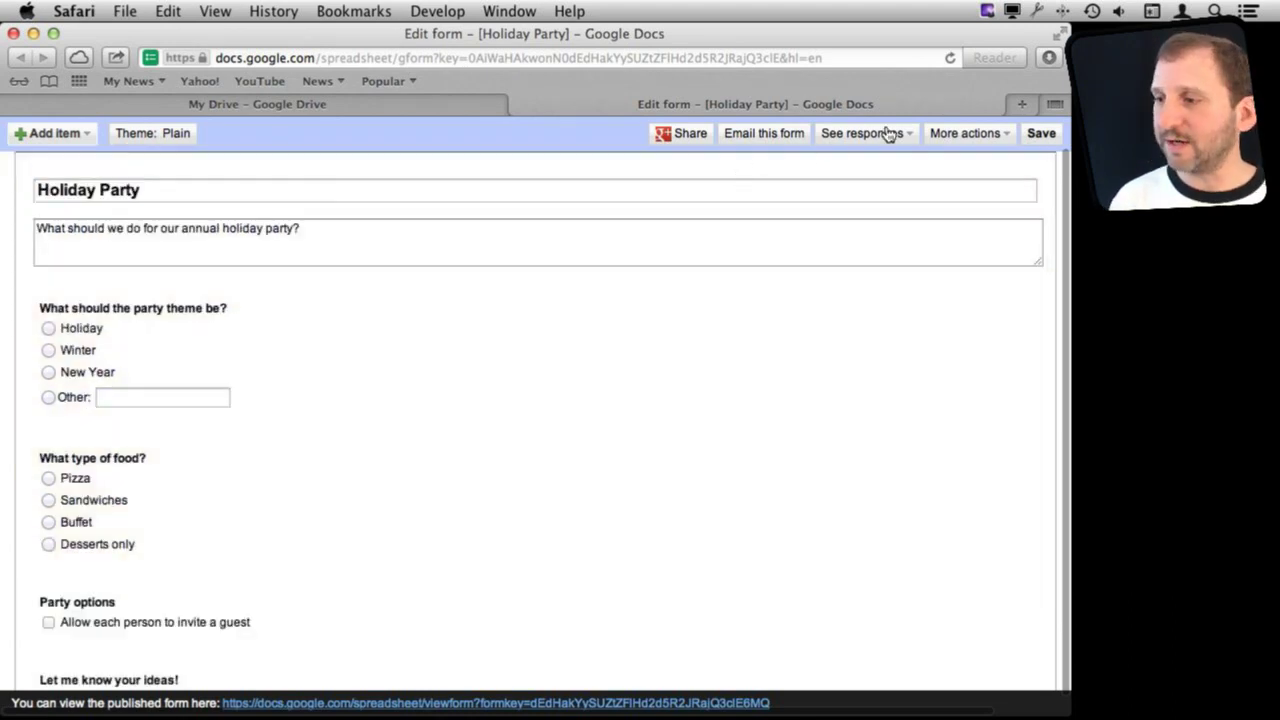
{"action": "left_click", "coordinate": [960, 138]}
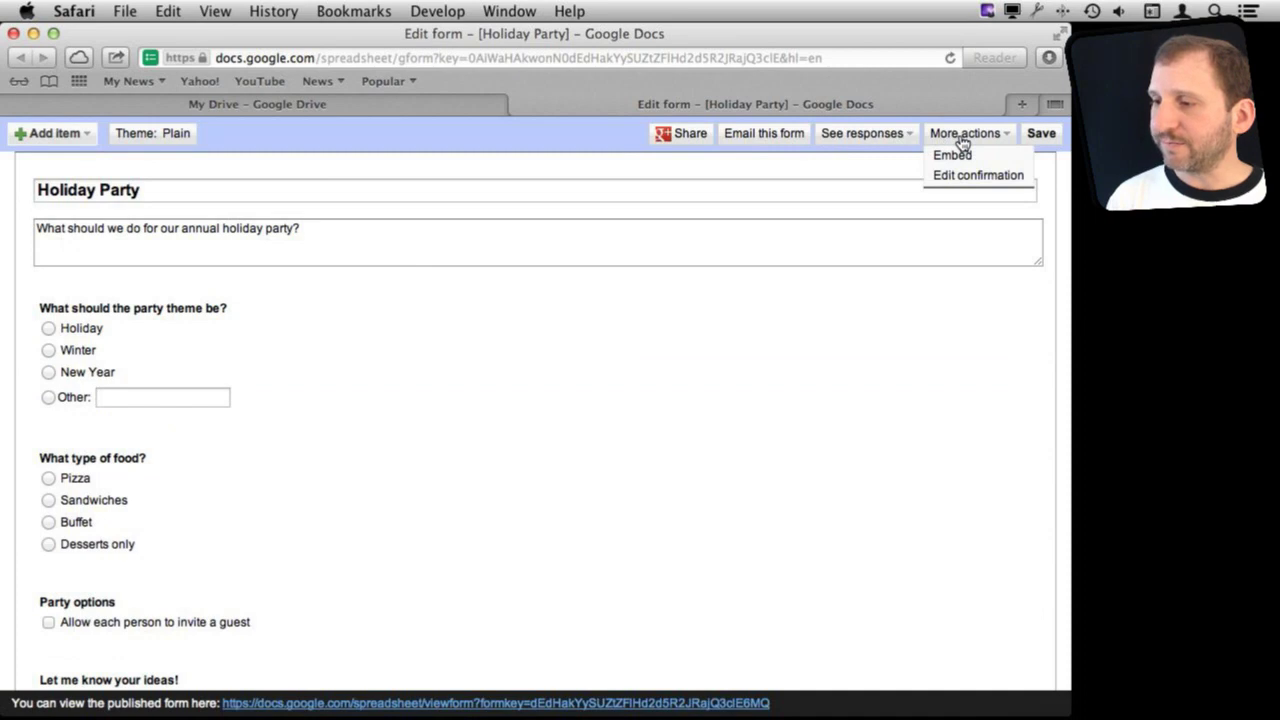
{"action": "left_click", "coordinate": [893, 135]}
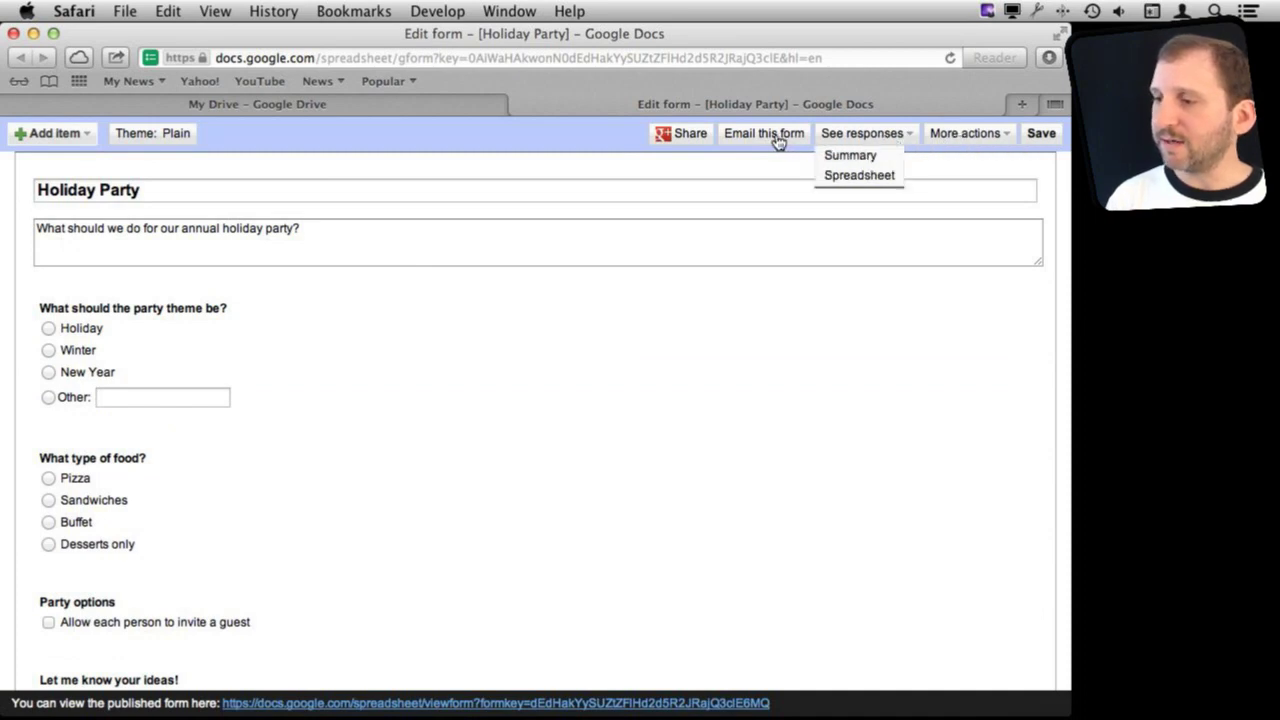
{"action": "left_click", "coordinate": [217, 143]}
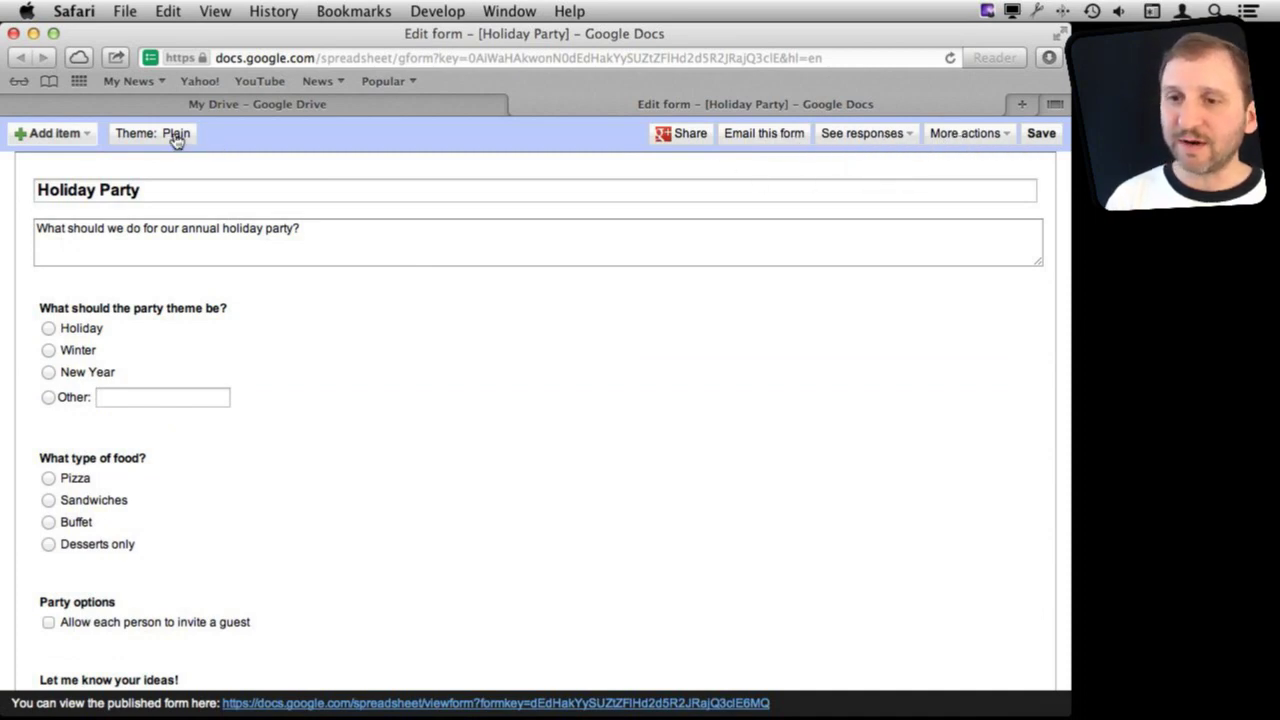
Preview the Garden theme on the form and apply it.
{"action": "left_click", "coordinate": [175, 140]}
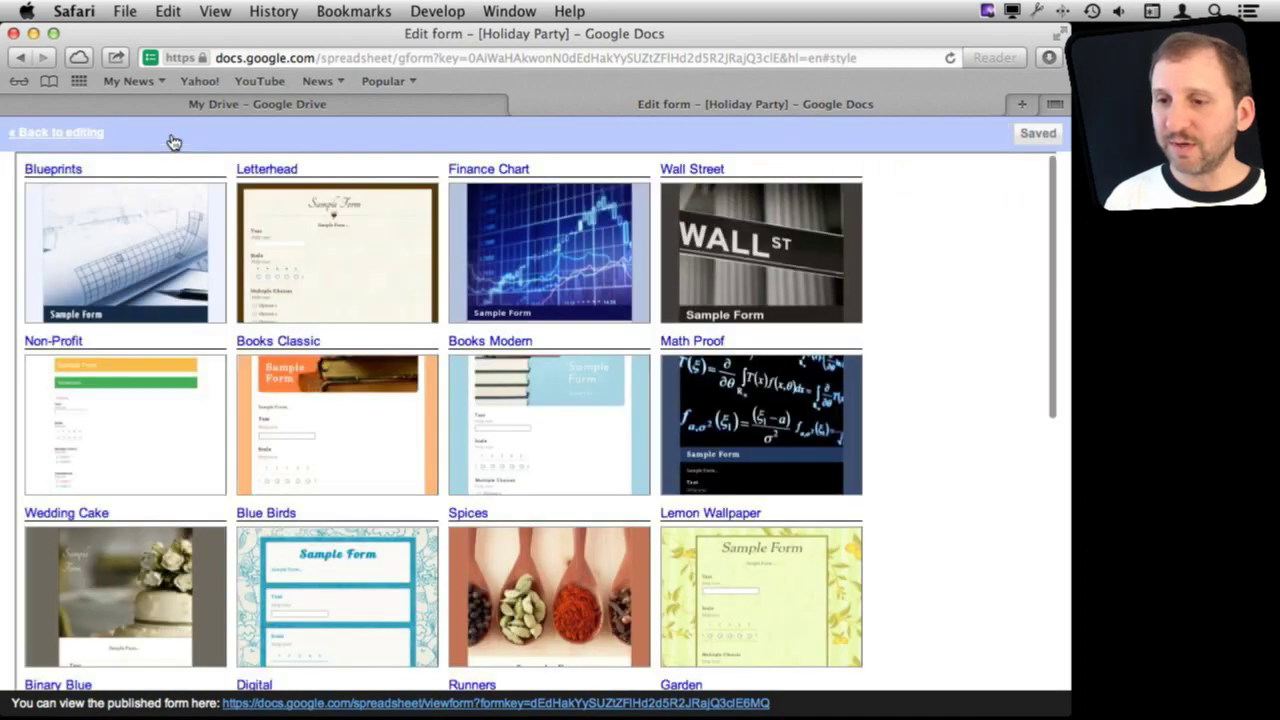
{"action": "scroll", "coordinate": [357, 403], "scroll_direction": "down", "scroll_amount": 3}
{"action": "scroll", "coordinate": [357, 403], "scroll_direction": "down", "scroll_amount": 5}
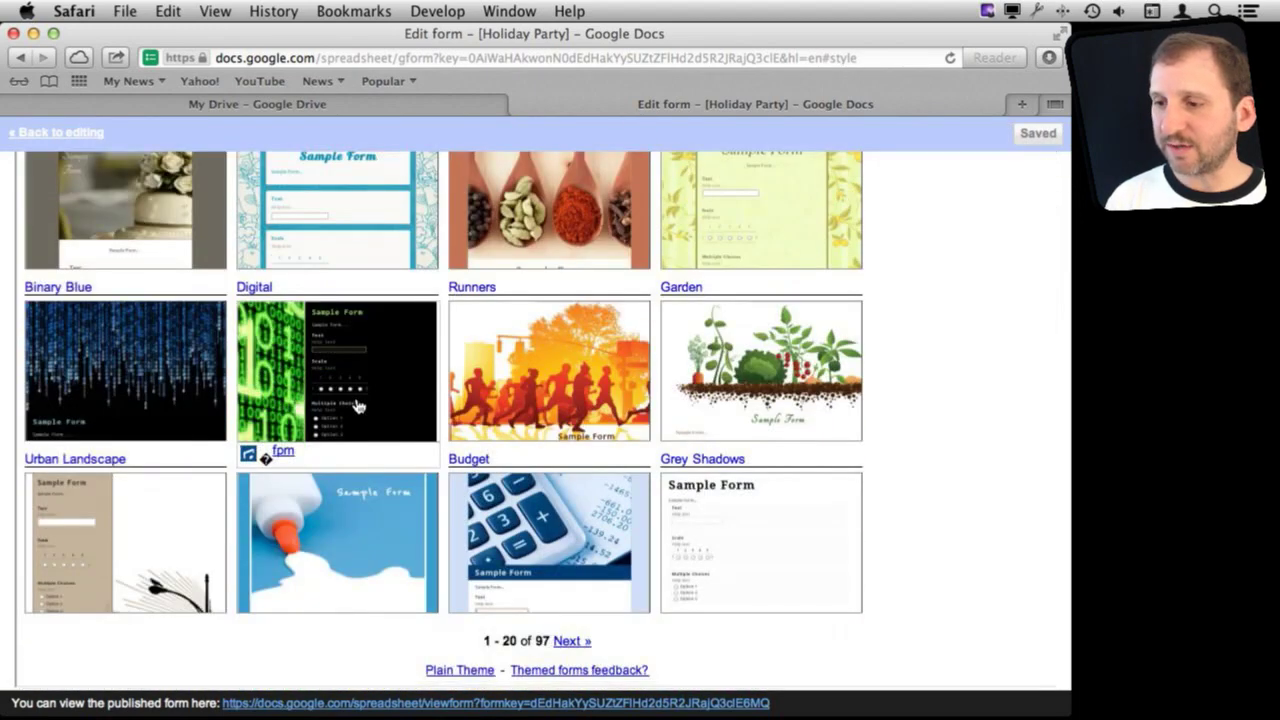
{"action": "left_click", "coordinate": [762, 333]}
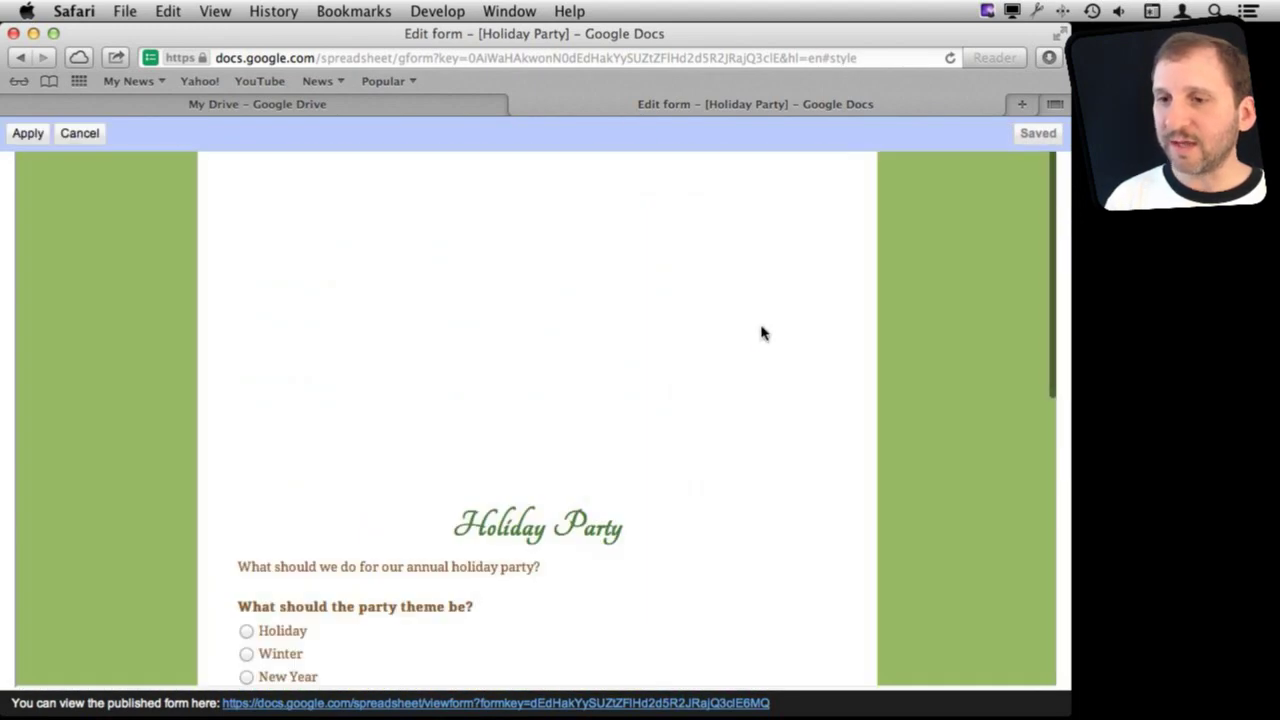
{"action": "scroll", "coordinate": [355, 397], "scroll_direction": "down", "scroll_amount": 10}
{"action": "scroll", "coordinate": [357, 395], "scroll_direction": "up", "scroll_amount": 10}
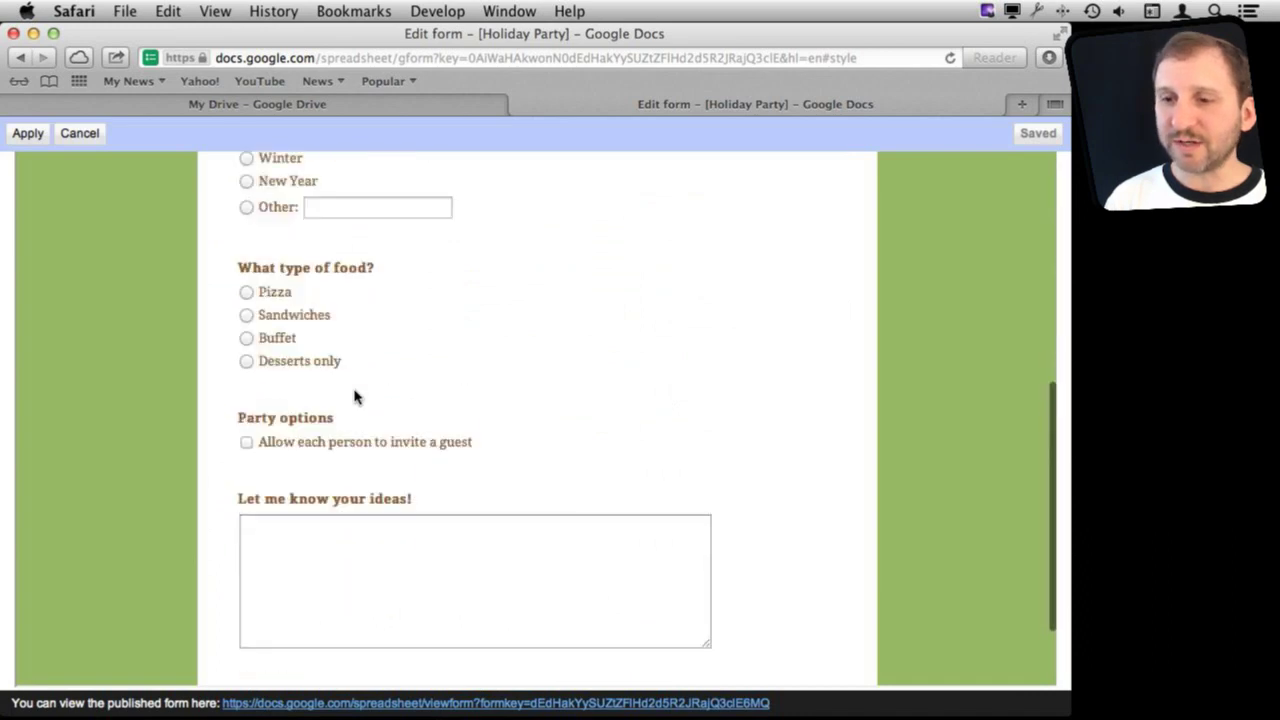
{"action": "left_click", "coordinate": [26, 134]}
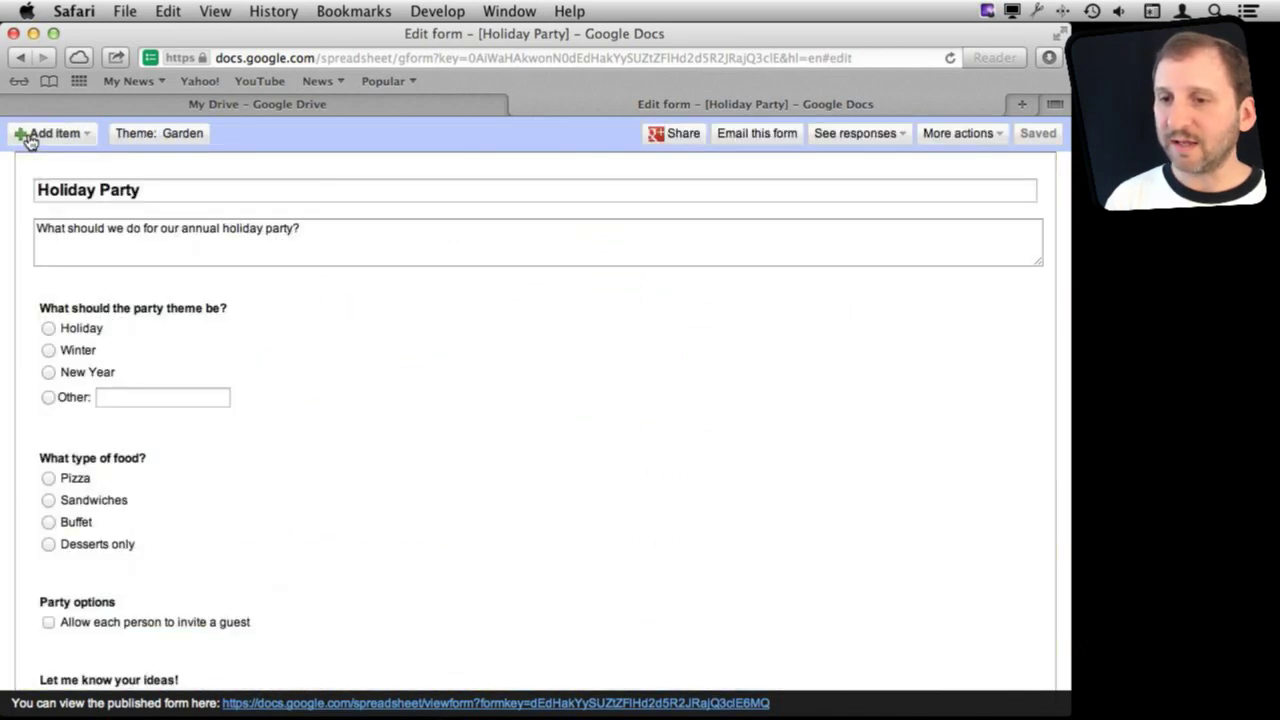
Review the options for emailing the form to others and close them without sending.
{"action": "left_click", "coordinate": [888, 137]}
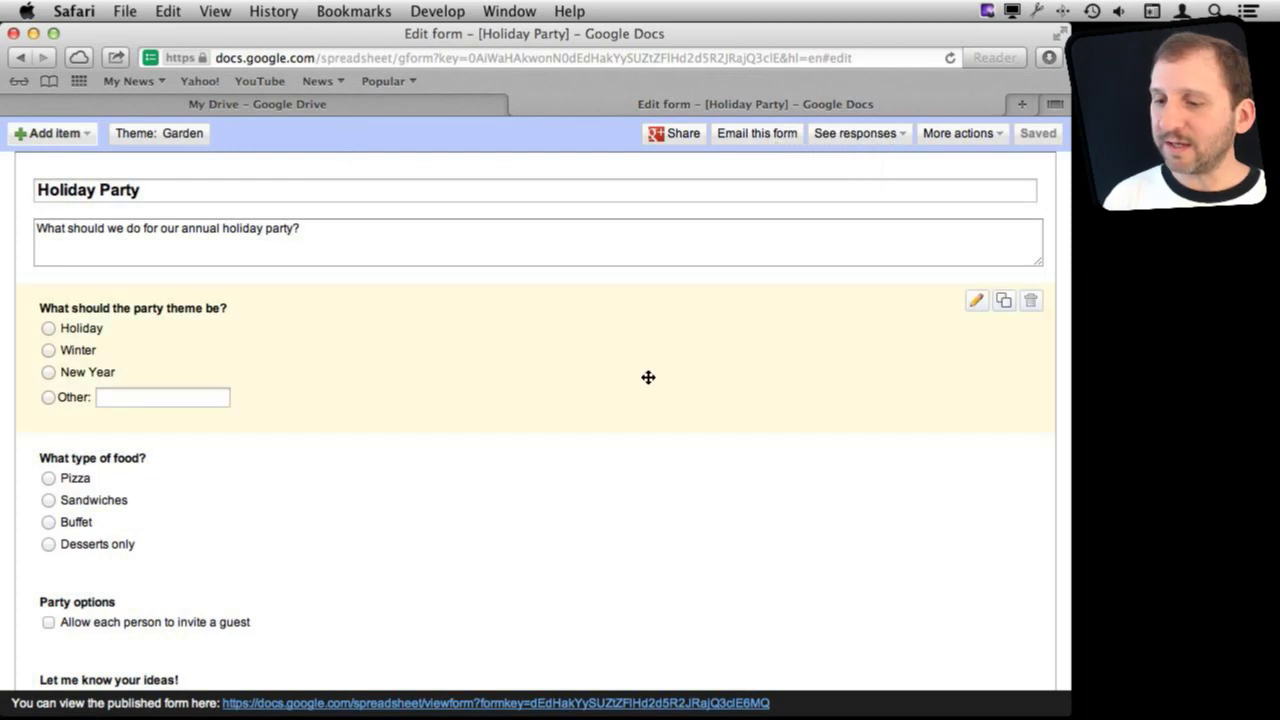
{"action": "mouse_move", "coordinate": [425, 682]}
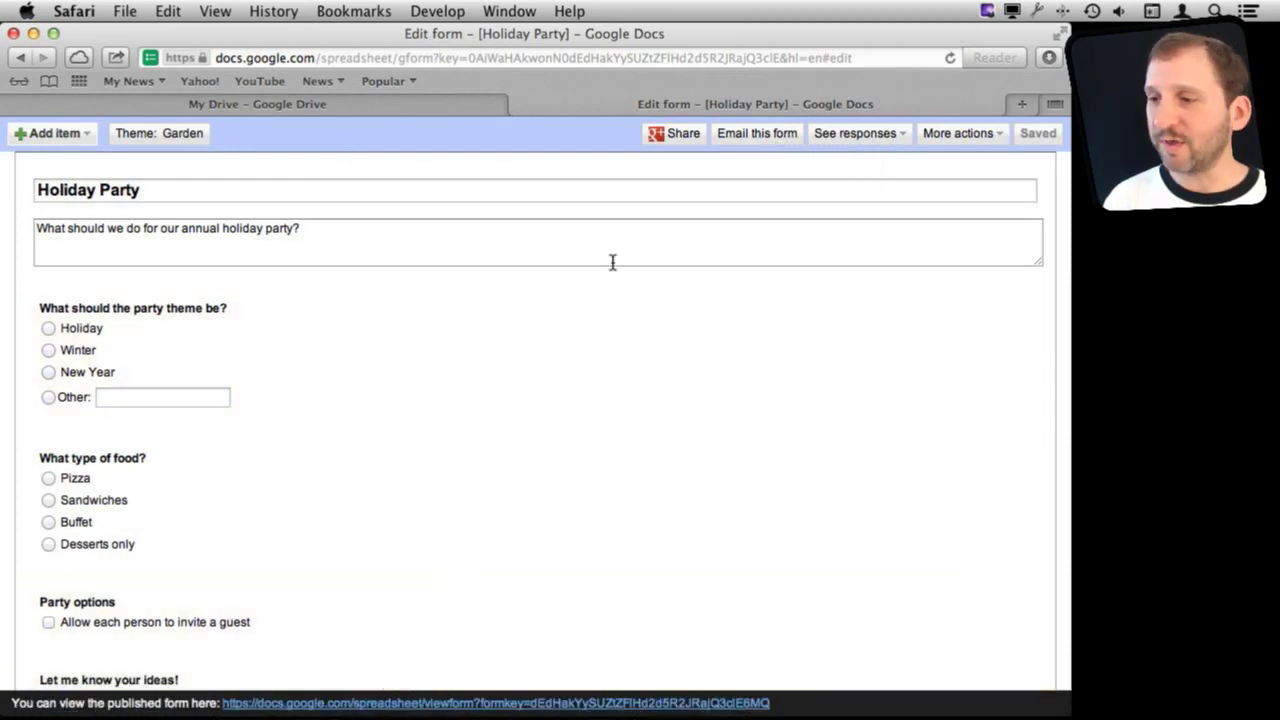
{"action": "left_click", "coordinate": [734, 137]}
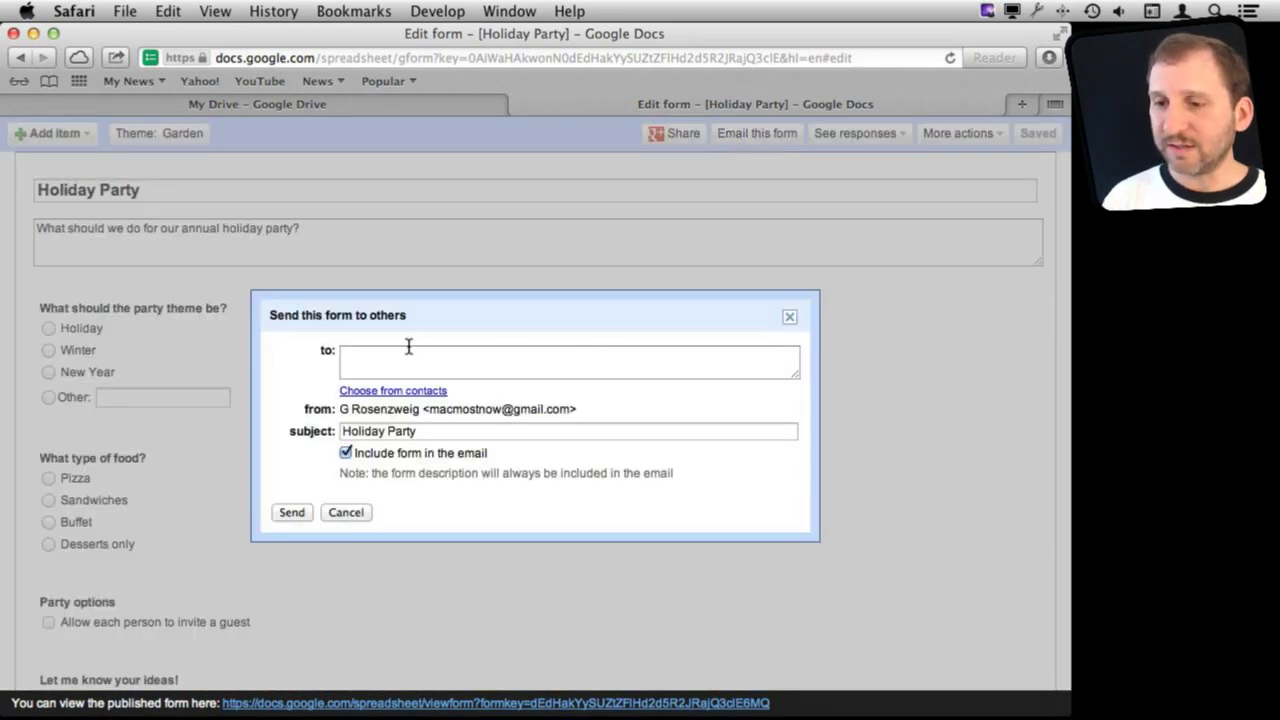
{"action": "left_click", "coordinate": [789, 319]}
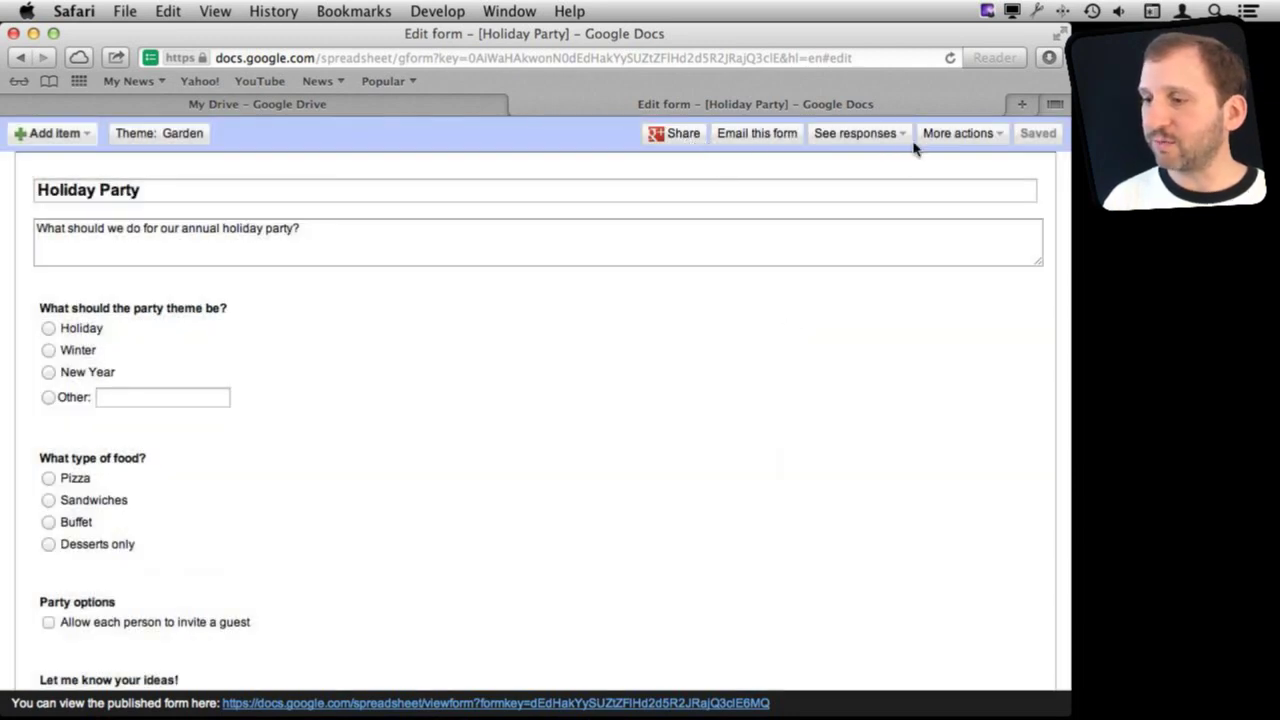
Review the form's confirmation message and response summary settings, and leave them without saving.
{"action": "left_click", "coordinate": [990, 137]}
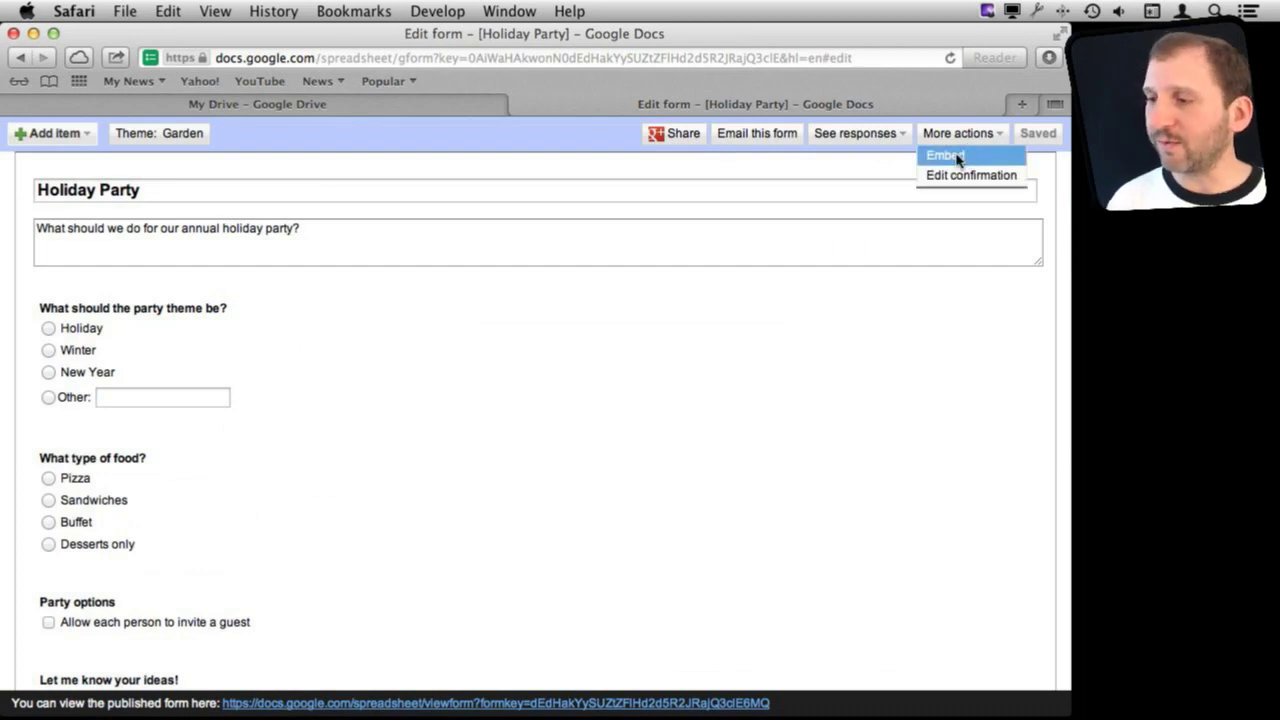
{"action": "left_click", "coordinate": [952, 175]}
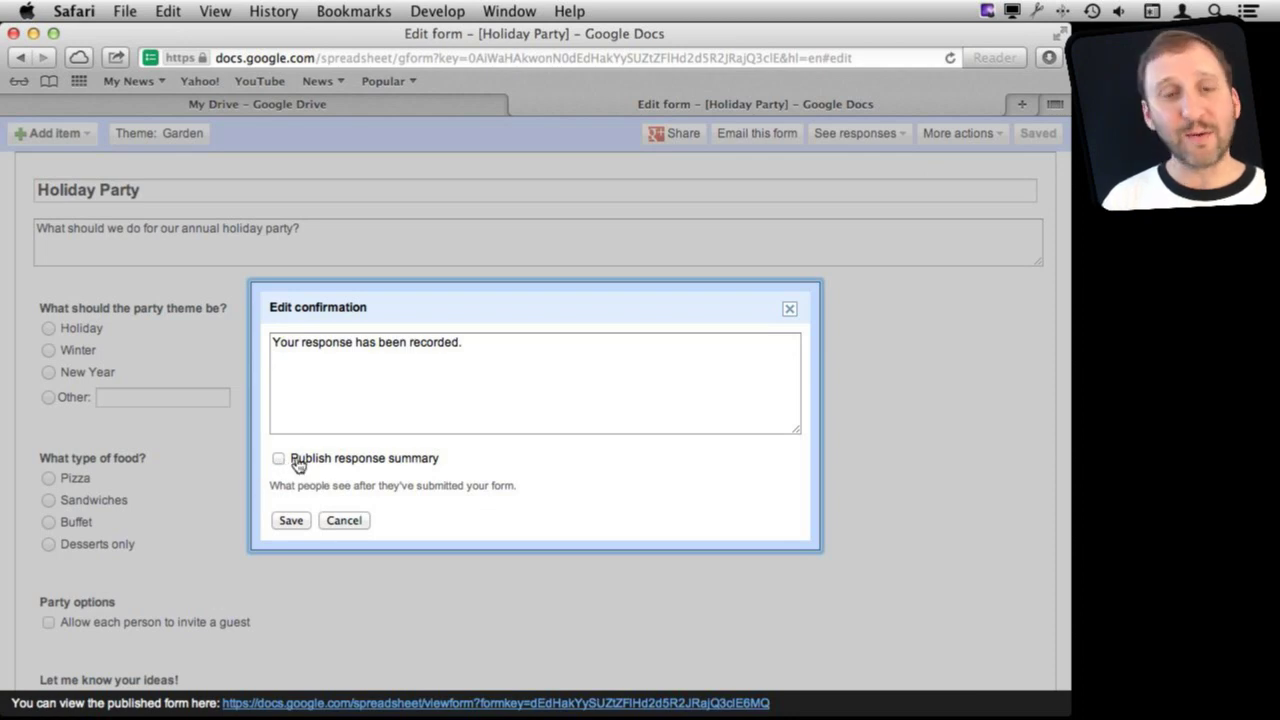
{"action": "left_click", "coordinate": [344, 520]}
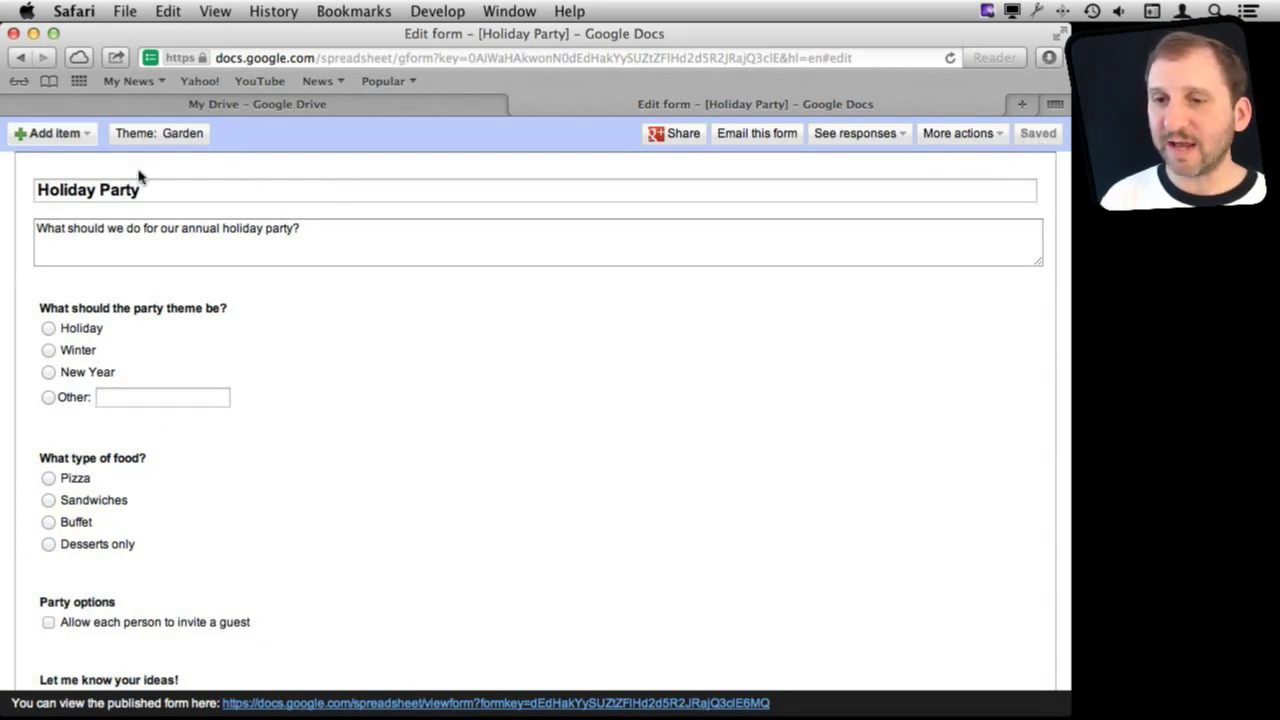
Check the Holiday Party file in My Drive, and open the published form to look through its questions.
{"action": "left_click", "coordinate": [376, 108]}
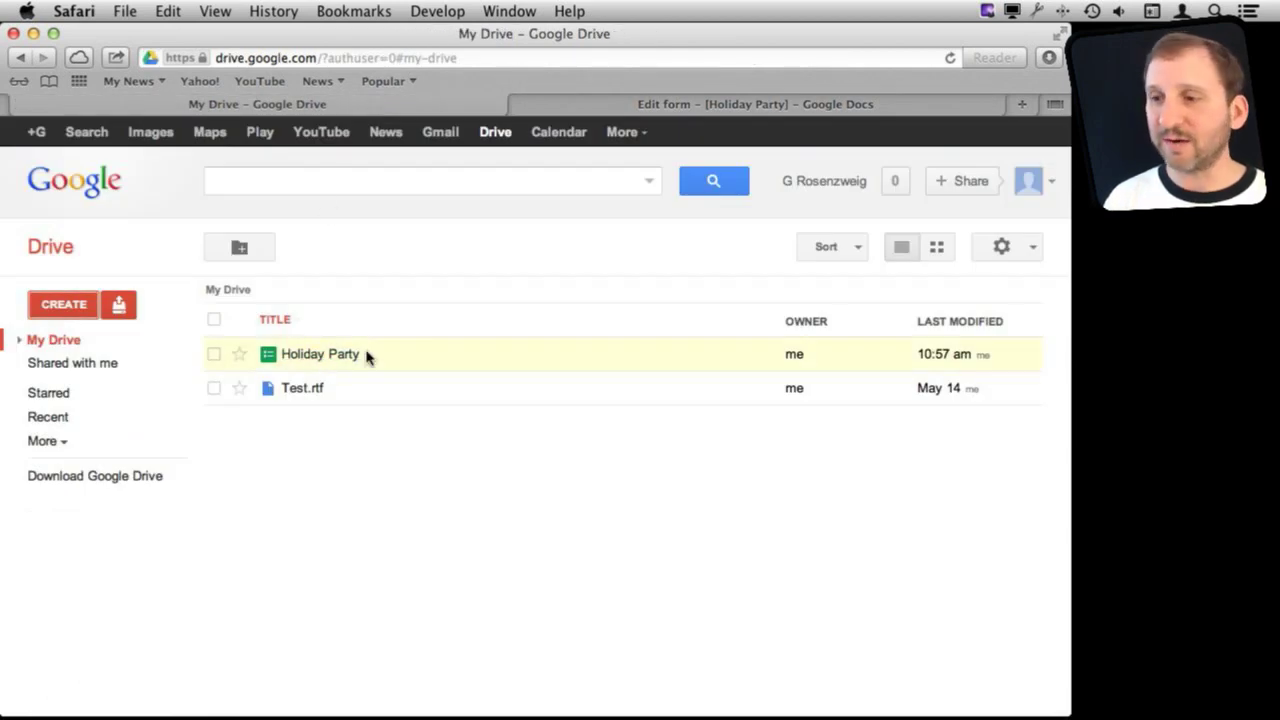
{"action": "left_click", "coordinate": [657, 106]}
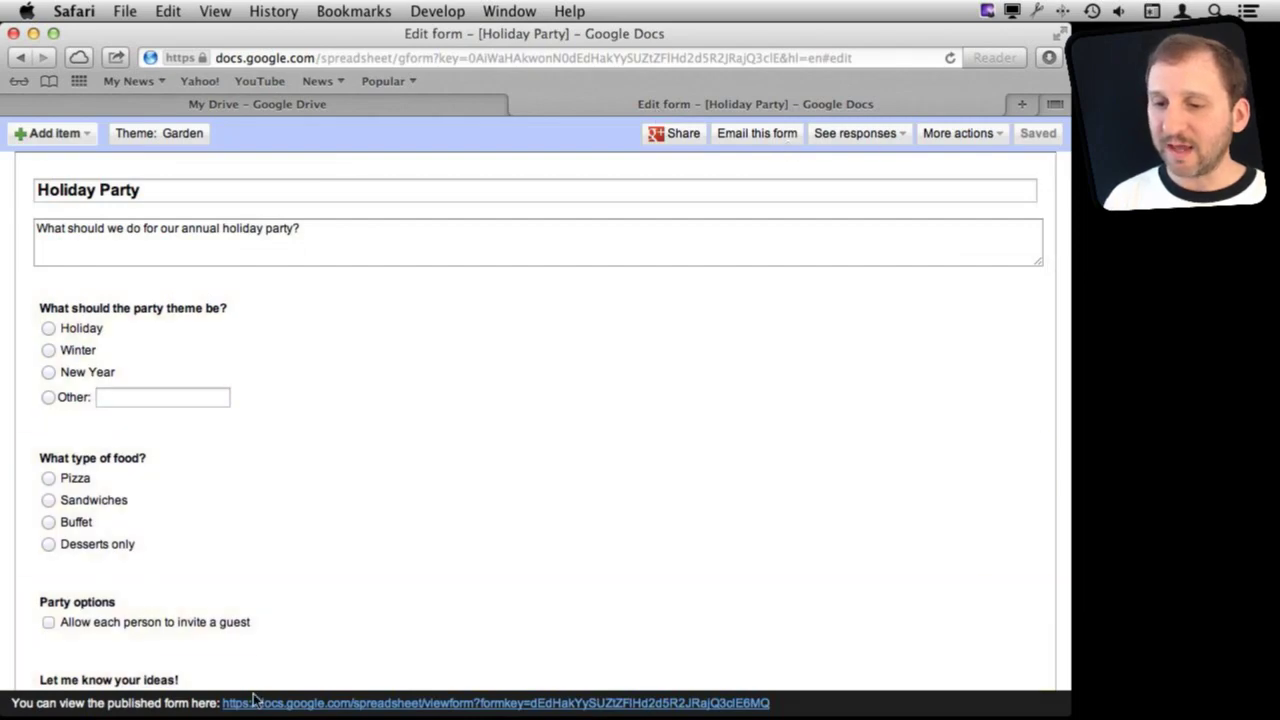
{"action": "left_click", "coordinate": [450, 703]}
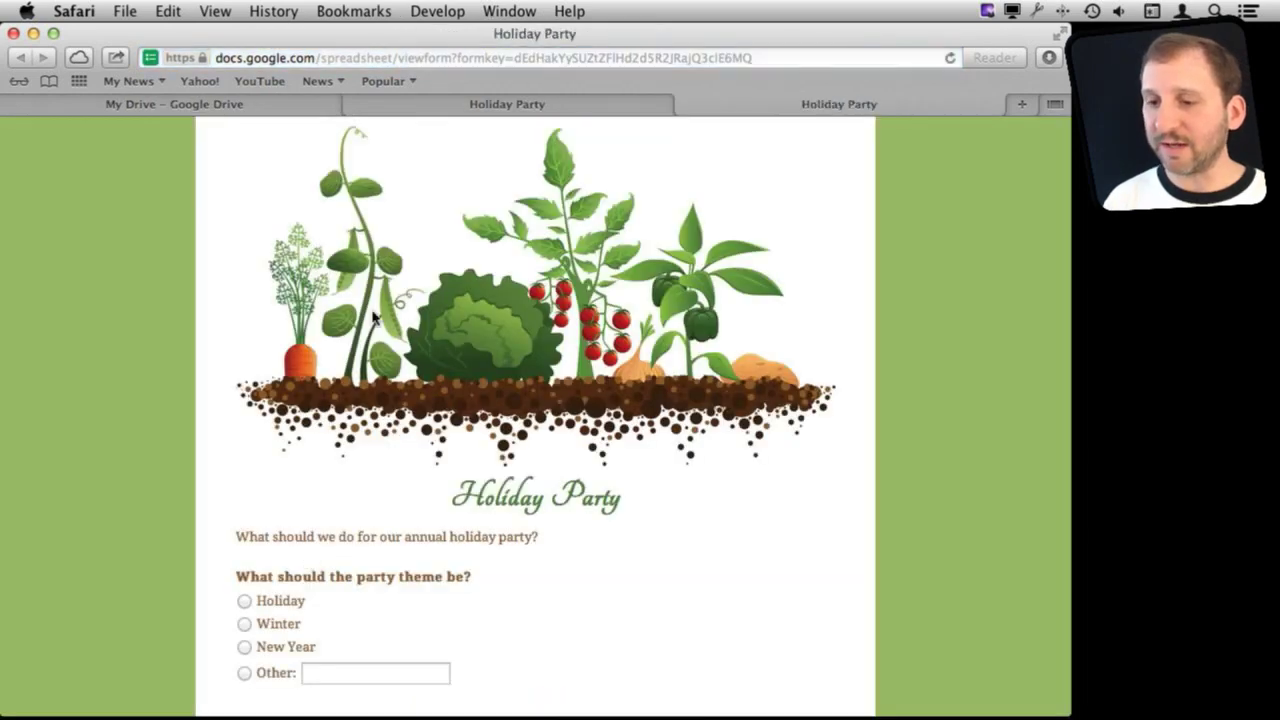
{"action": "scroll", "coordinate": [372, 318], "scroll_direction": "down", "scroll_amount": 5}
{"action": "scroll", "coordinate": [372, 318], "scroll_direction": "down", "scroll_amount": 2}
{"action": "scroll", "coordinate": [372, 318], "scroll_direction": "up", "scroll_amount": 3}
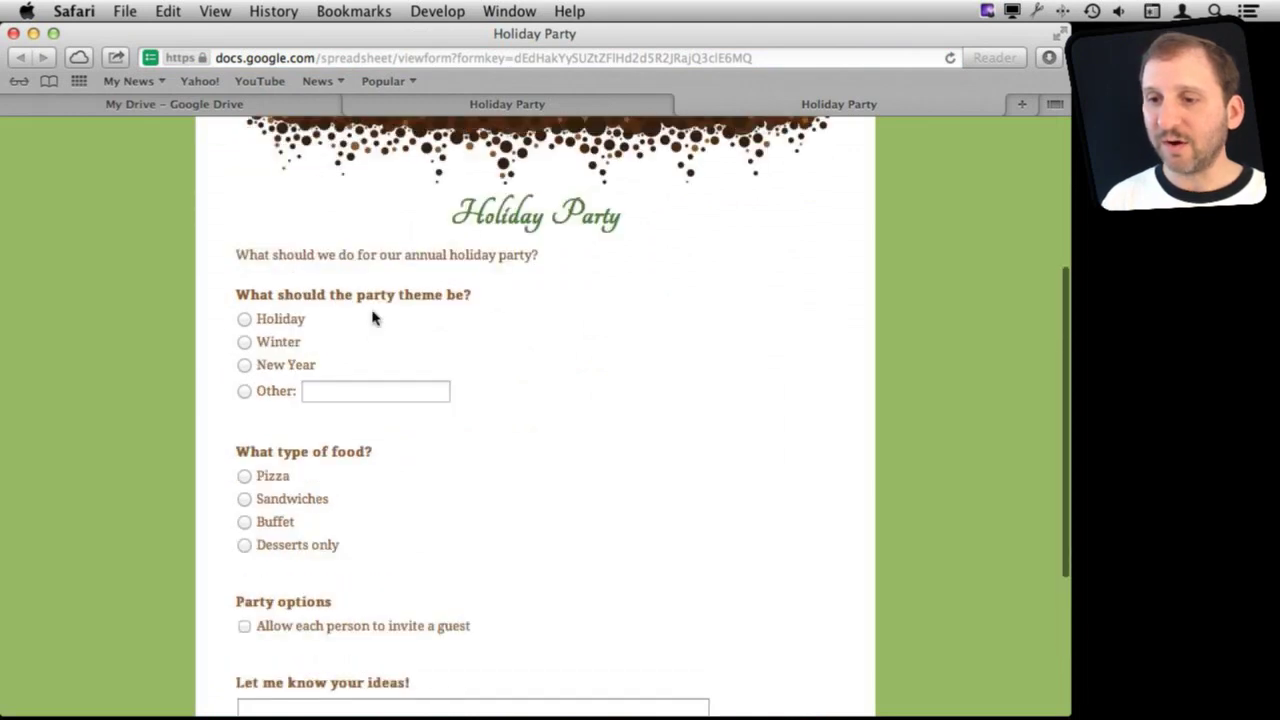
Answer the published form with Winter theme, Sandwiches and "Allow each person to invite a guest", and submit the response.
{"action": "left_click", "coordinate": [245, 342]}
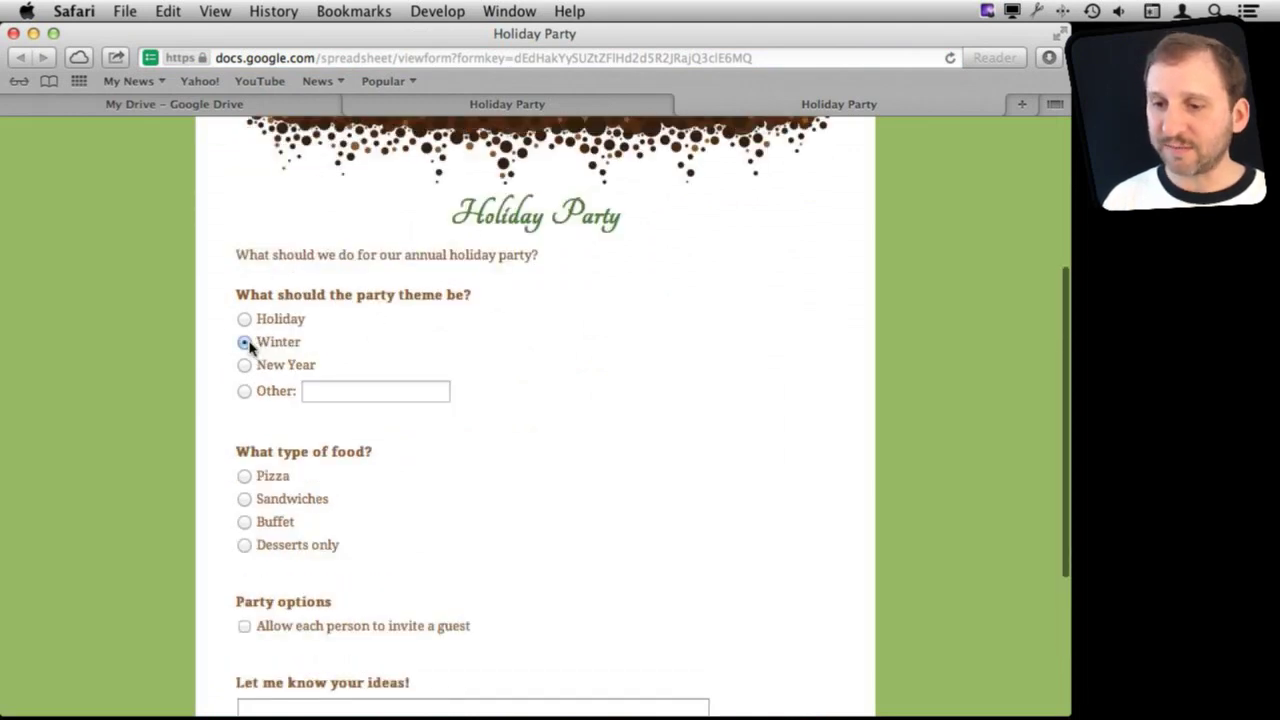
{"action": "left_click", "coordinate": [245, 499]}
{"action": "scroll", "coordinate": [246, 505], "scroll_direction": "down", "scroll_amount": 3}
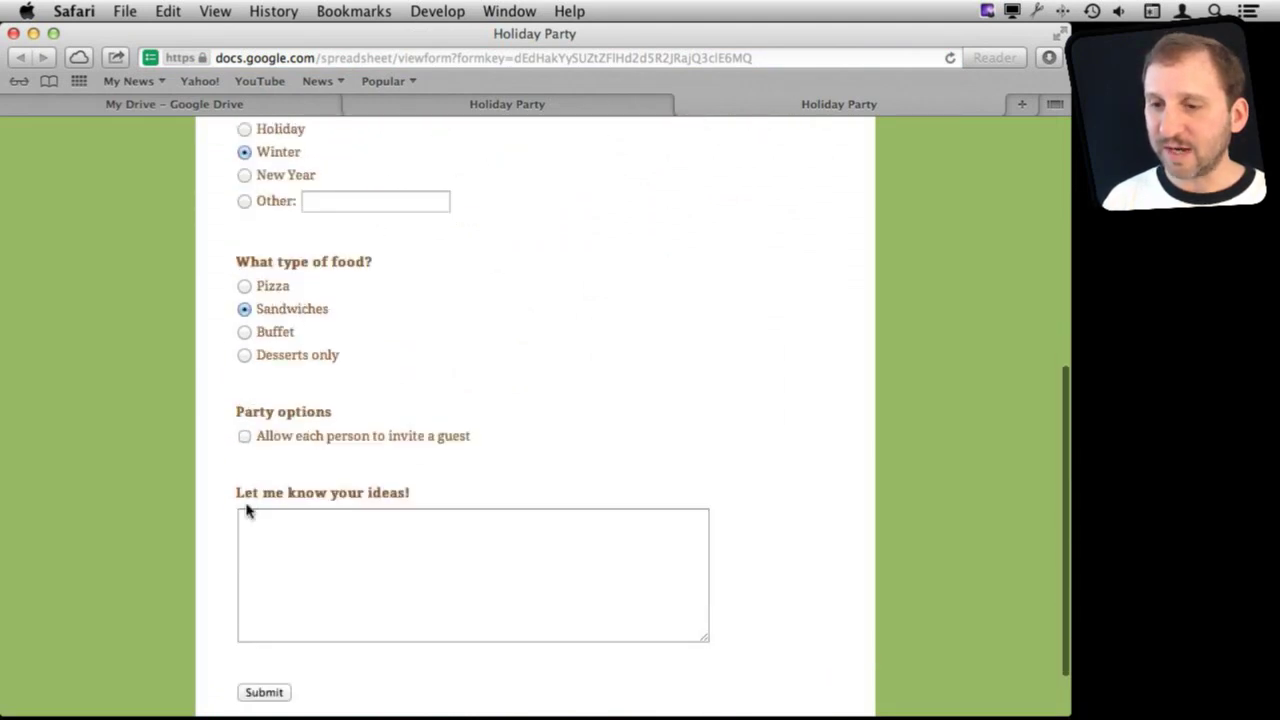
{"action": "left_click", "coordinate": [244, 437]}
{"action": "left_click", "coordinate": [264, 692]}
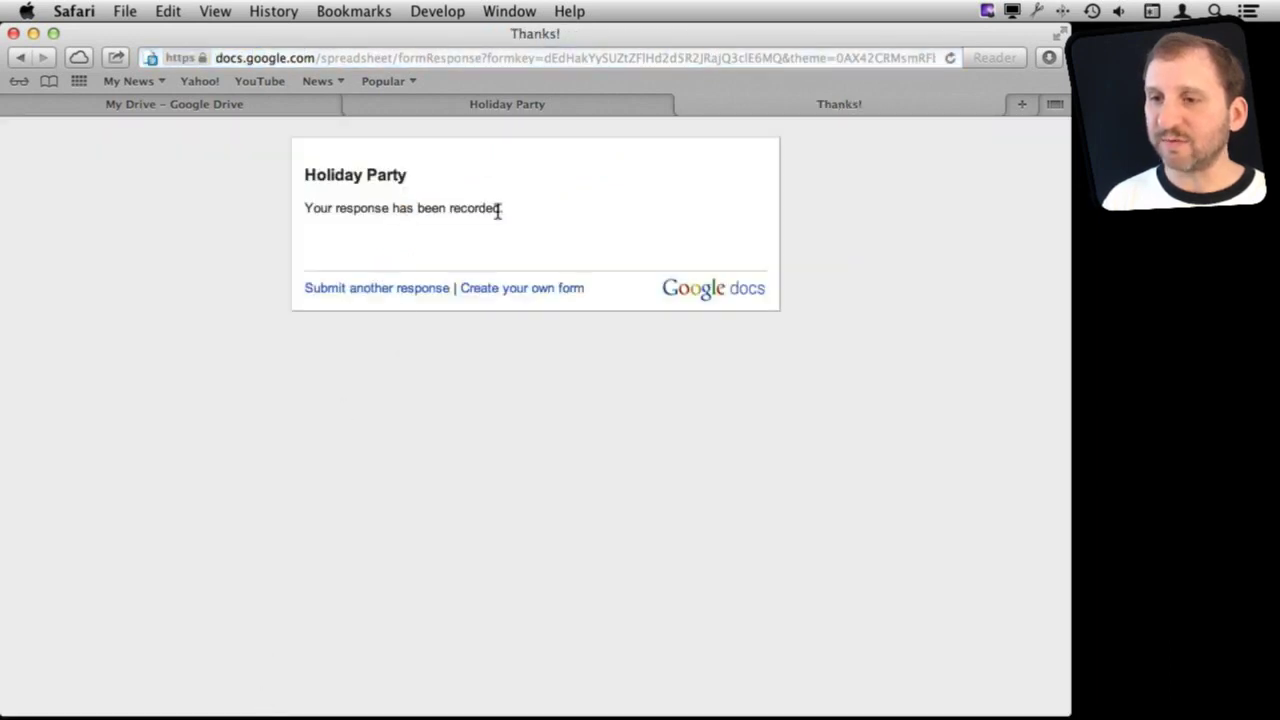
Open the Holiday Party responses spreadsheet from My Drive and open its linked form for editing.
{"action": "left_click", "coordinate": [278, 110]}
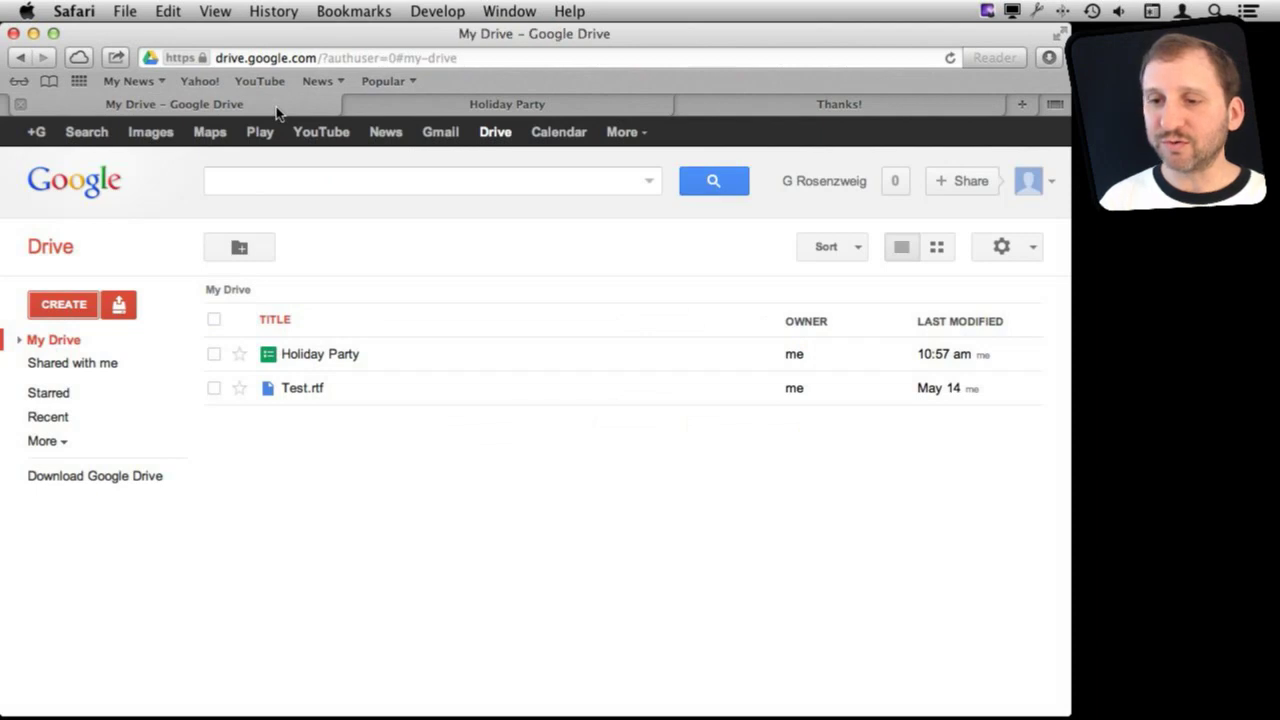
{"action": "left_click", "coordinate": [313, 360]}
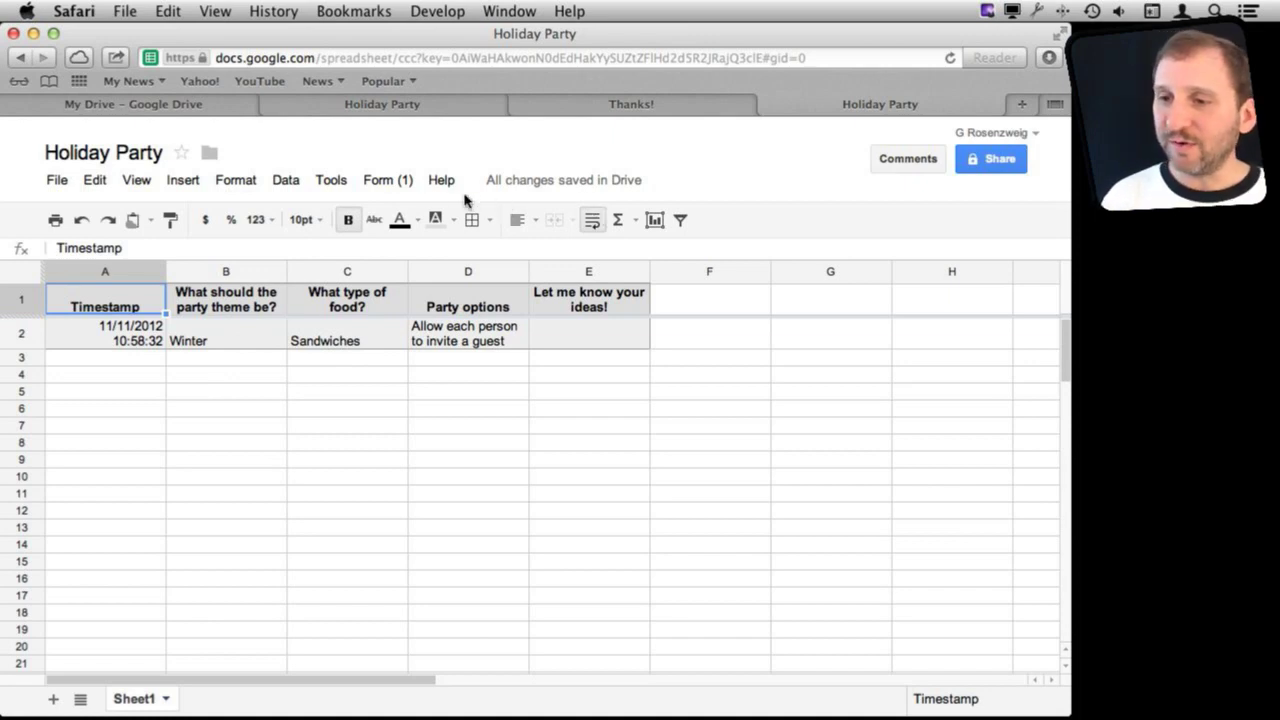
{"action": "left_click", "coordinate": [387, 186]}
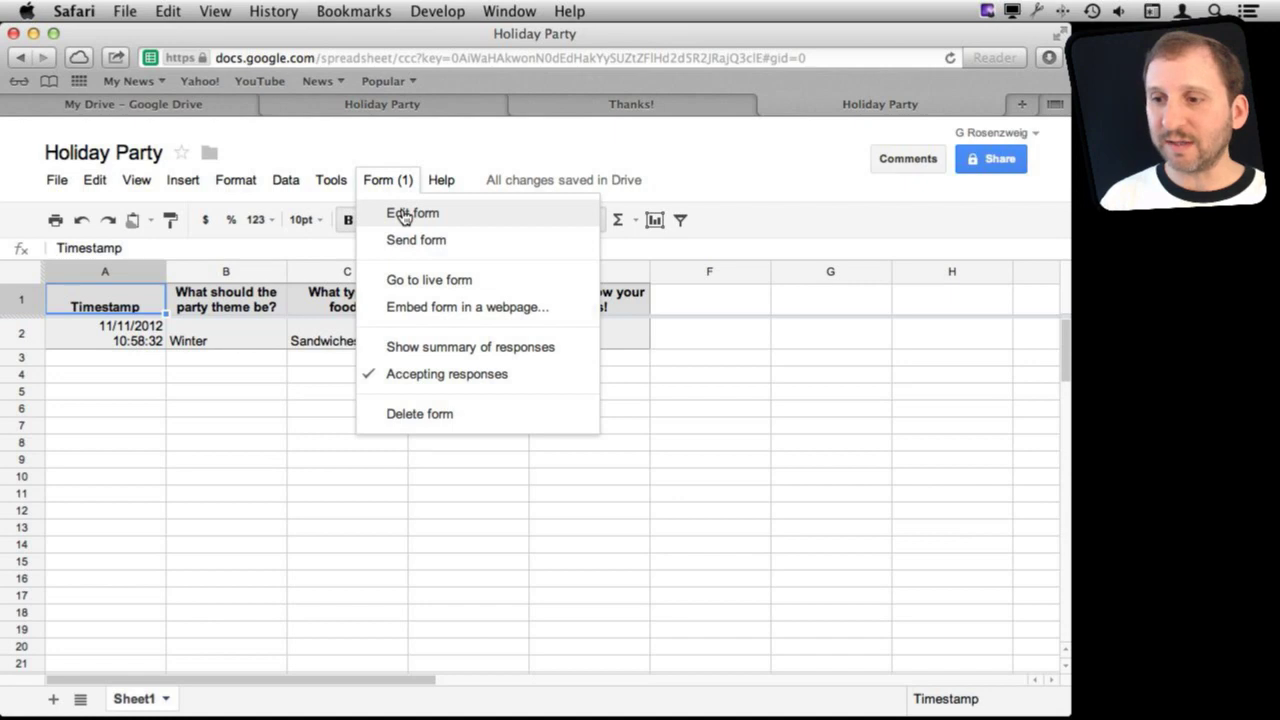
{"action": "left_click", "coordinate": [403, 217]}
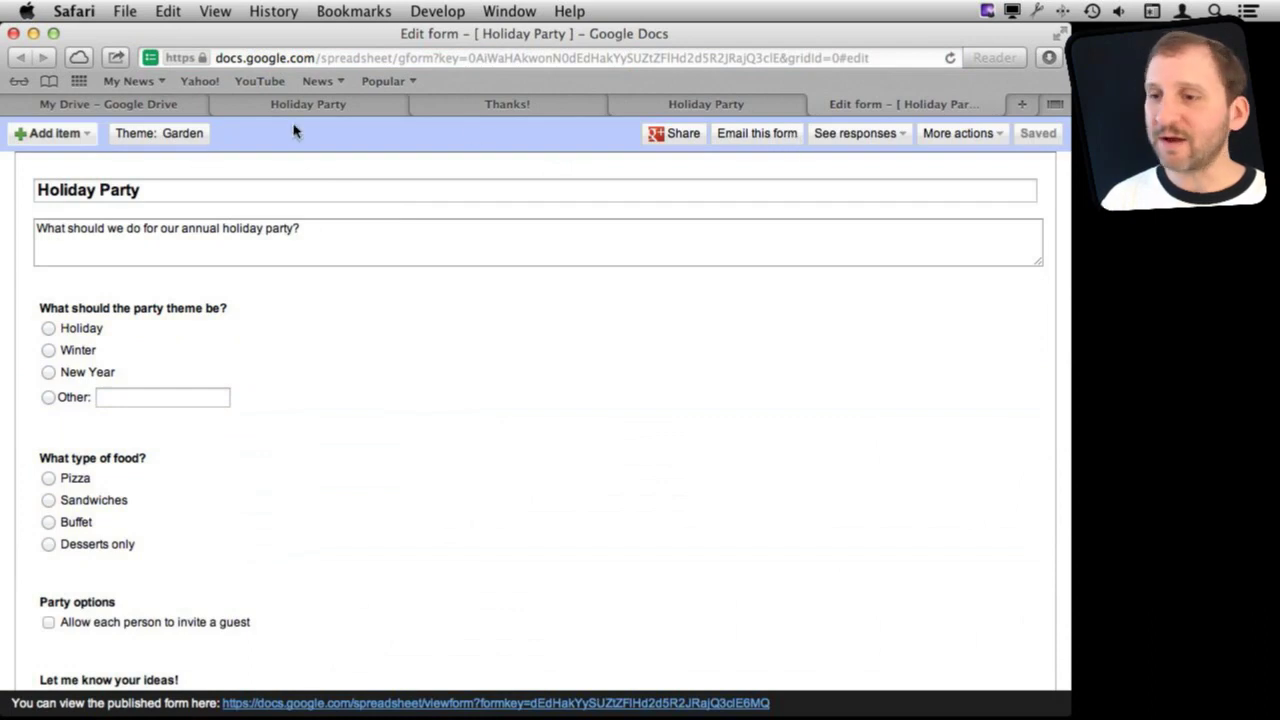
Revisit the My Drive list, the published form and the submission confirmation page, and return to the Holiday Party responses spreadsheet.
{"action": "left_click", "coordinate": [165, 106]}
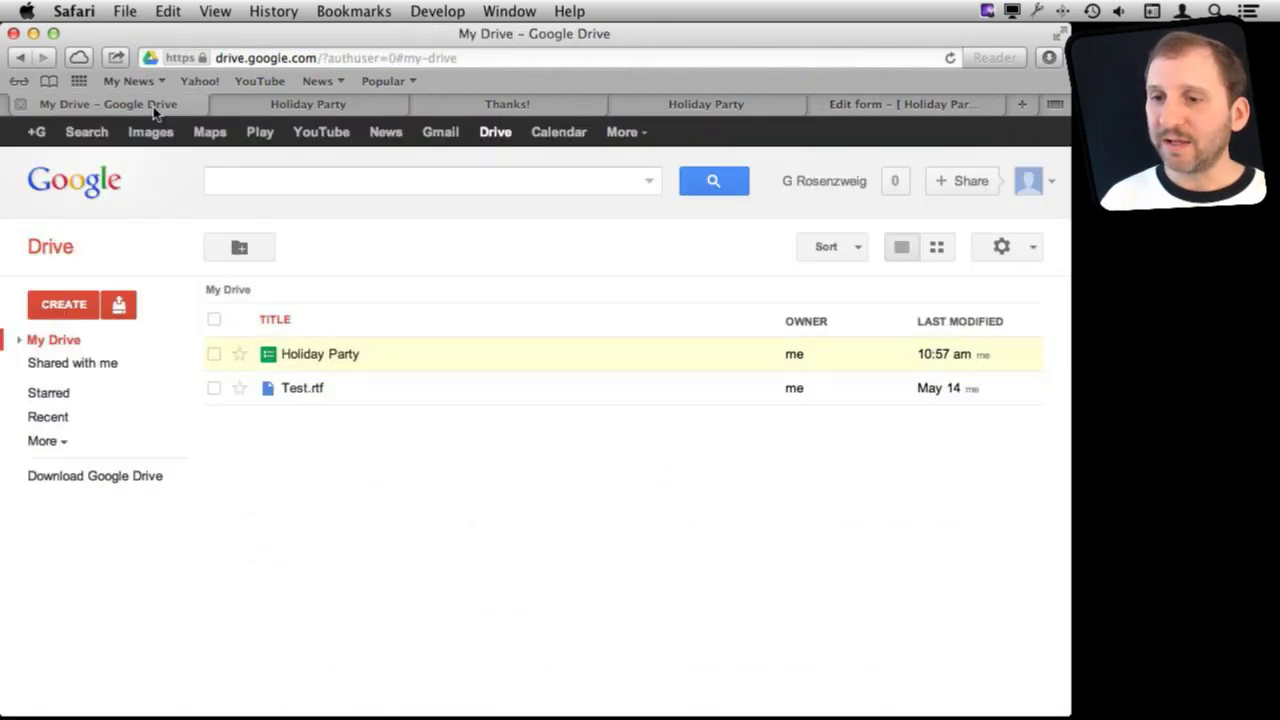
{"action": "left_click", "coordinate": [274, 108]}
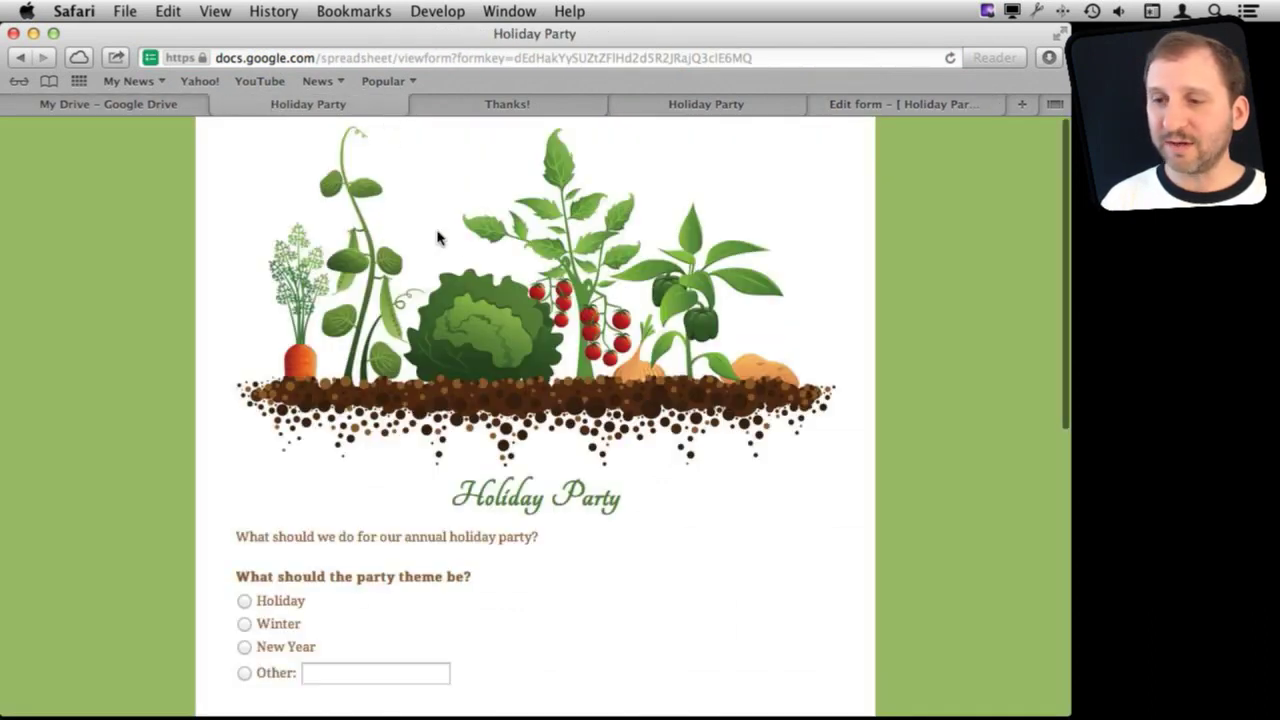
{"action": "left_click", "coordinate": [510, 104]}
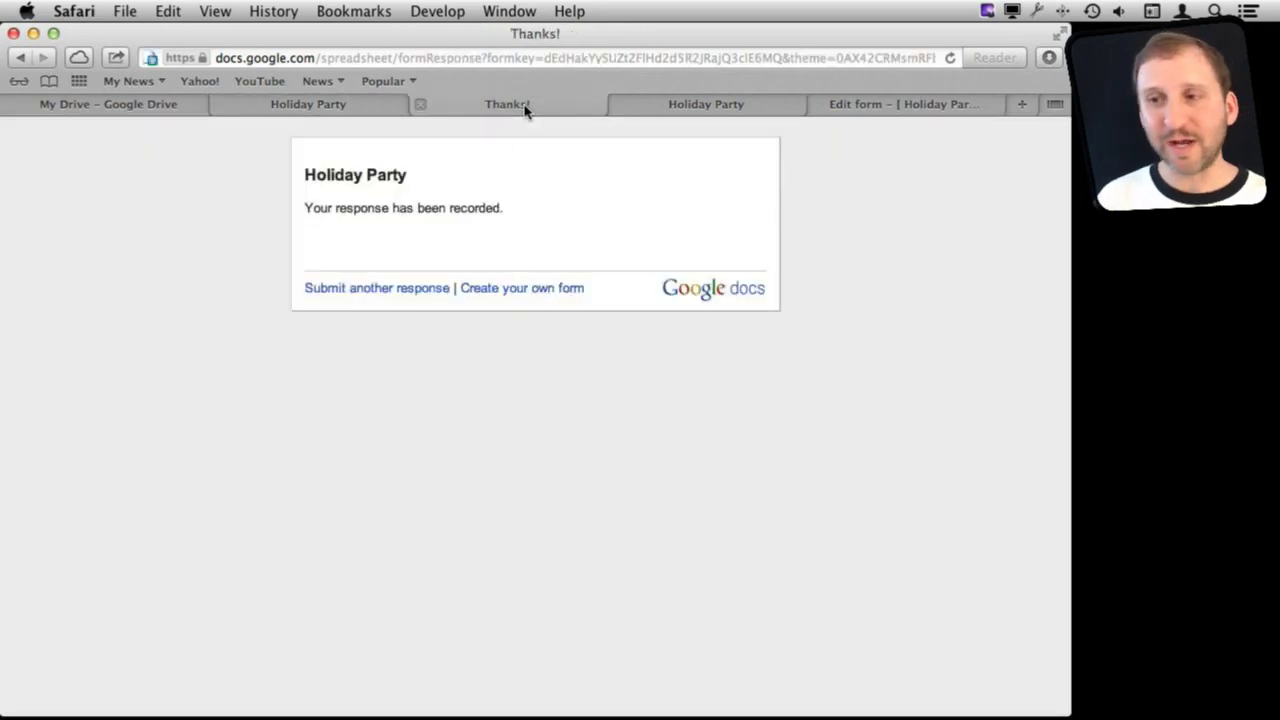
{"action": "left_click", "coordinate": [697, 110]}
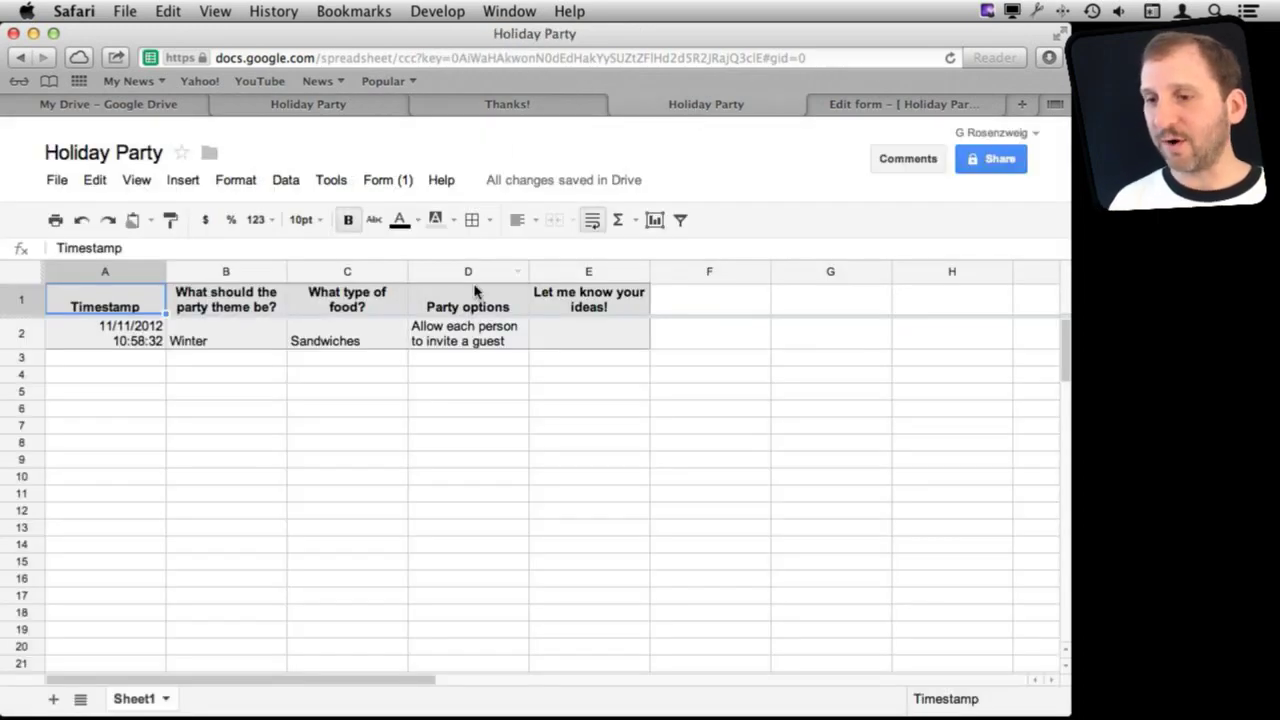